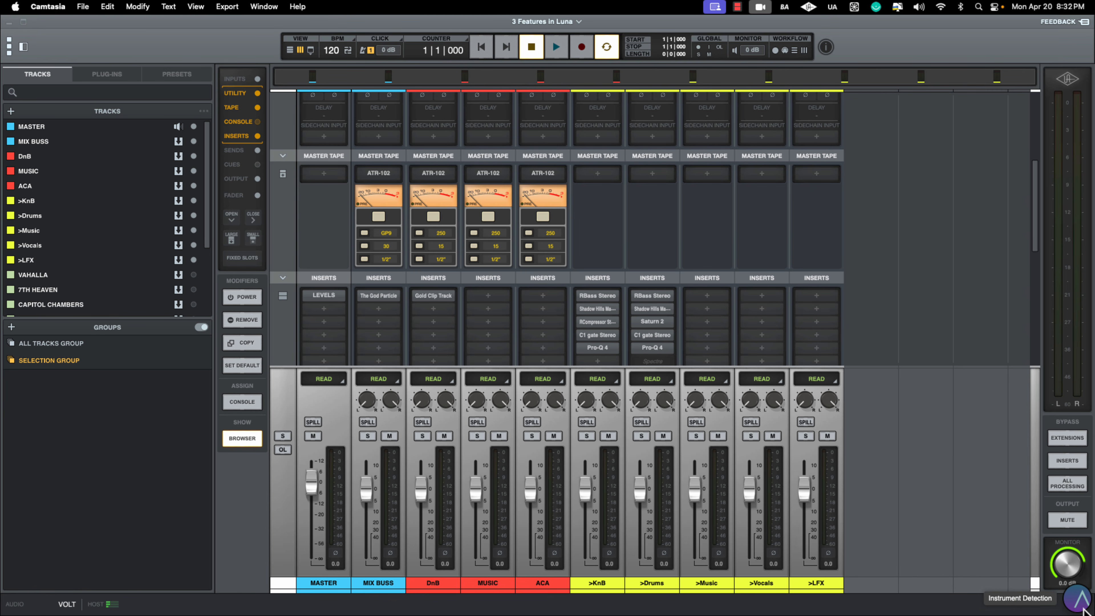
- Open the Instrument Detection settings and review the track naming, coloring and warp algorithm options
{"action": "left_click", "coordinate": [1082, 608]}
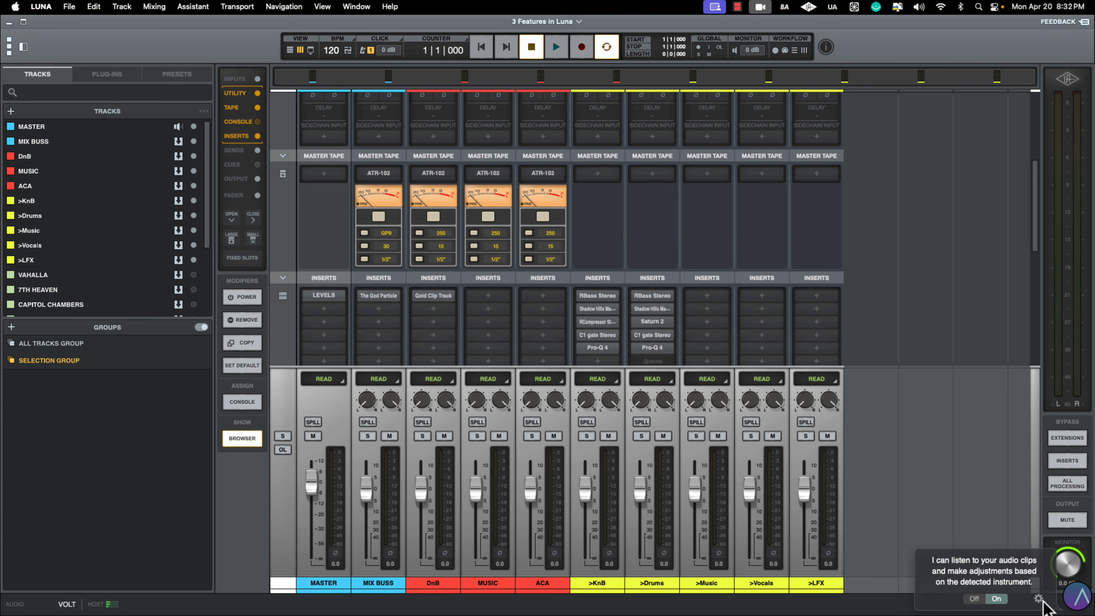
{"action": "left_click", "coordinate": [1038, 599]}
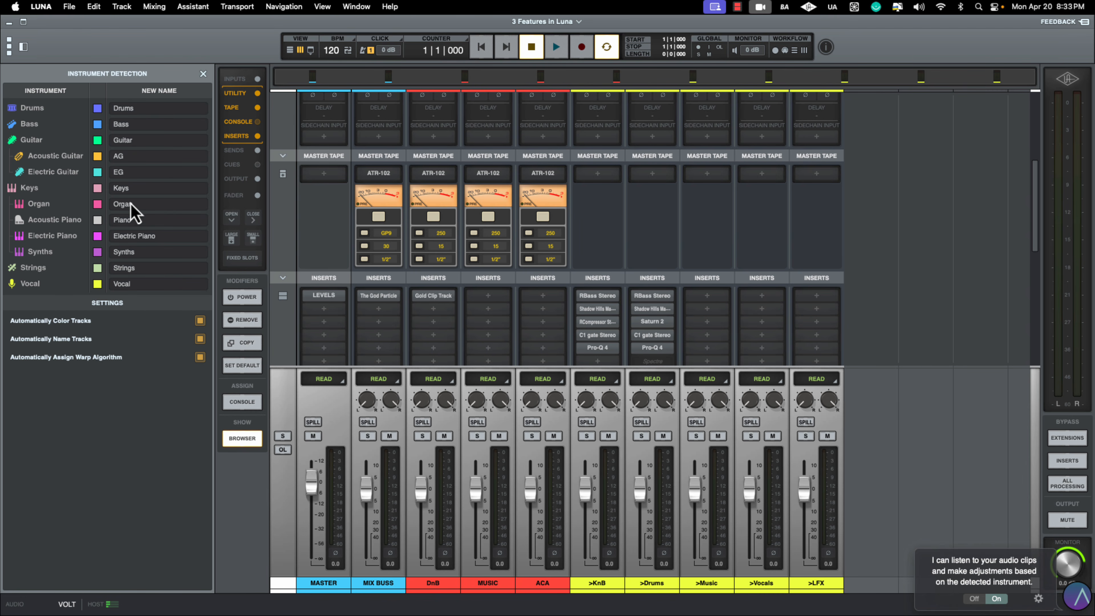
{"action": "left_click", "coordinate": [137, 127]}
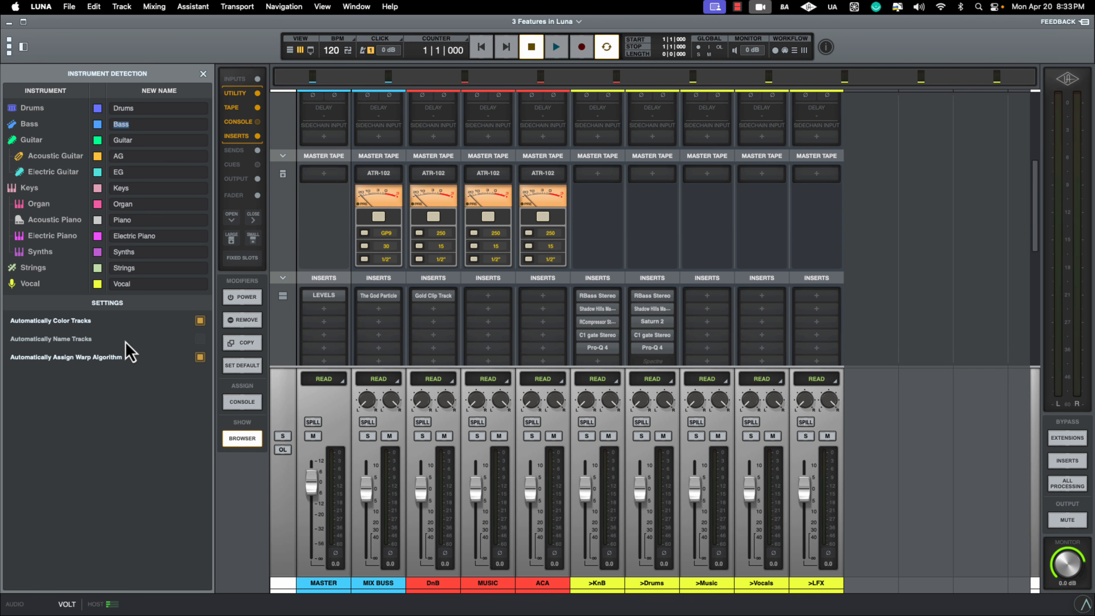
{"action": "left_click", "coordinate": [201, 340]}
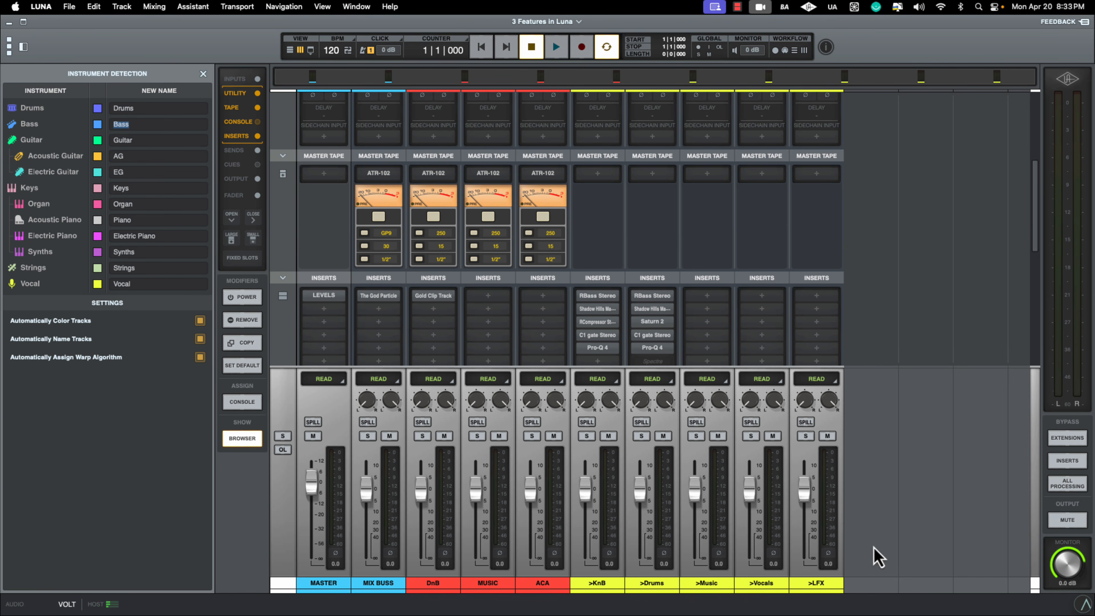
- Import all nine WAV files from the Halal Food project's 03.Instrumental folder after the >LFX track
{"action": "left_click", "coordinate": [819, 588]}
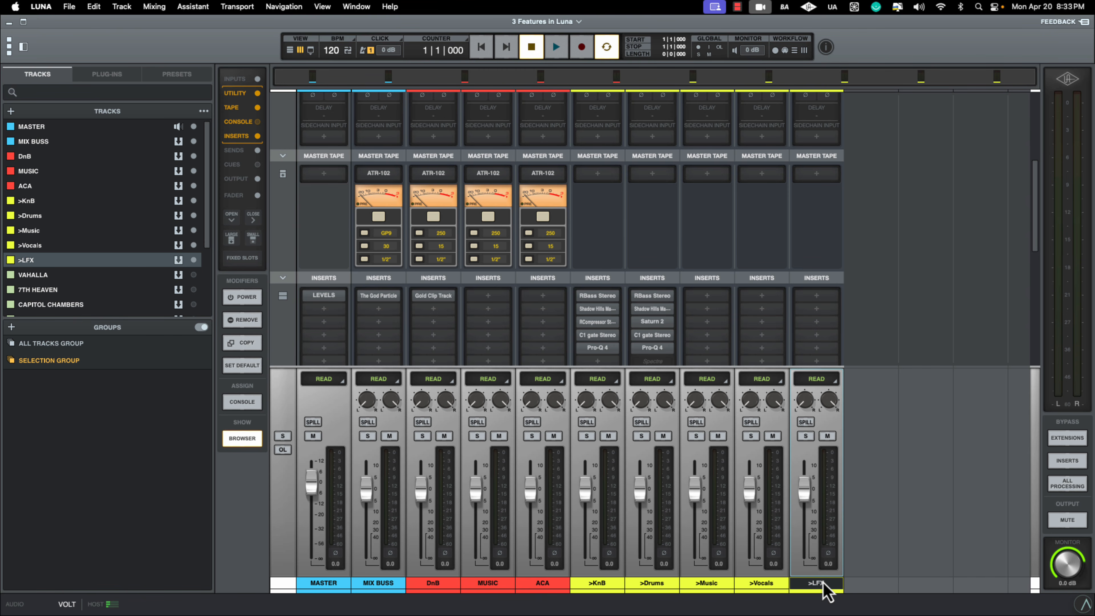
{"action": "key", "text": "shift+super+i"}
{"action": "left_click", "coordinate": [684, 155]}
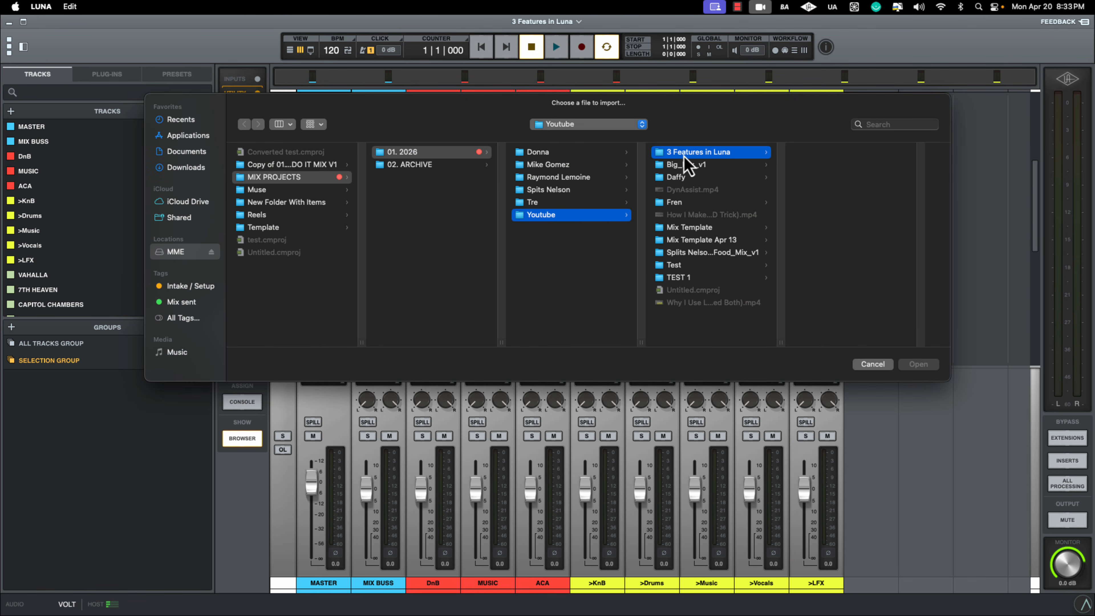
{"action": "left_click", "coordinate": [833, 167]}
{"action": "left_click", "coordinate": [859, 178]}
{"action": "left_click_drag", "start_coordinate": [905, 263], "coordinate": [889, 152]}
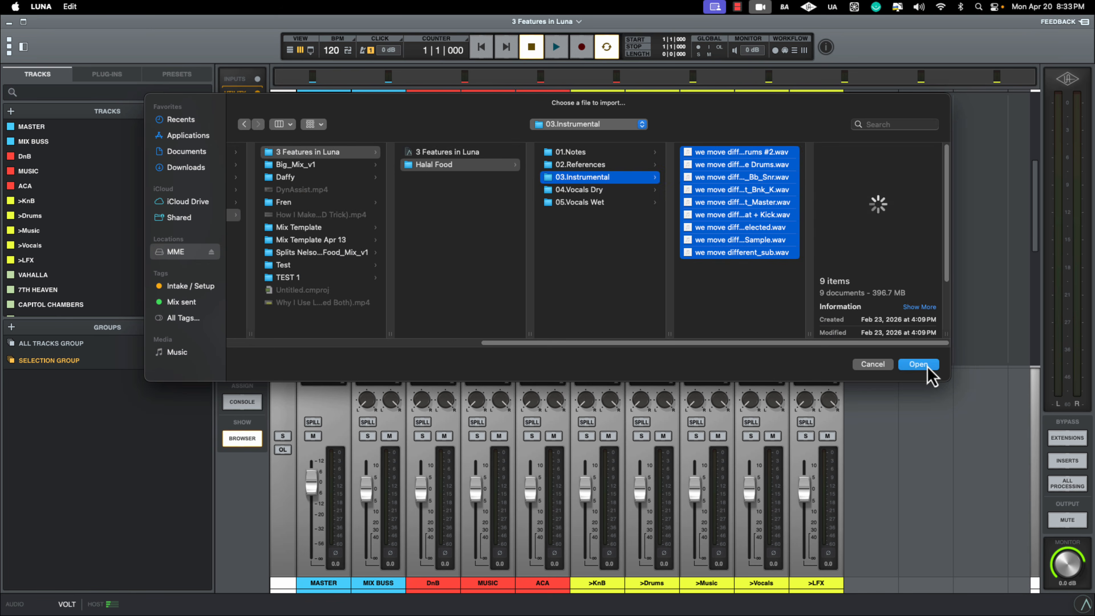
{"action": "left_click", "coordinate": [918, 365]}
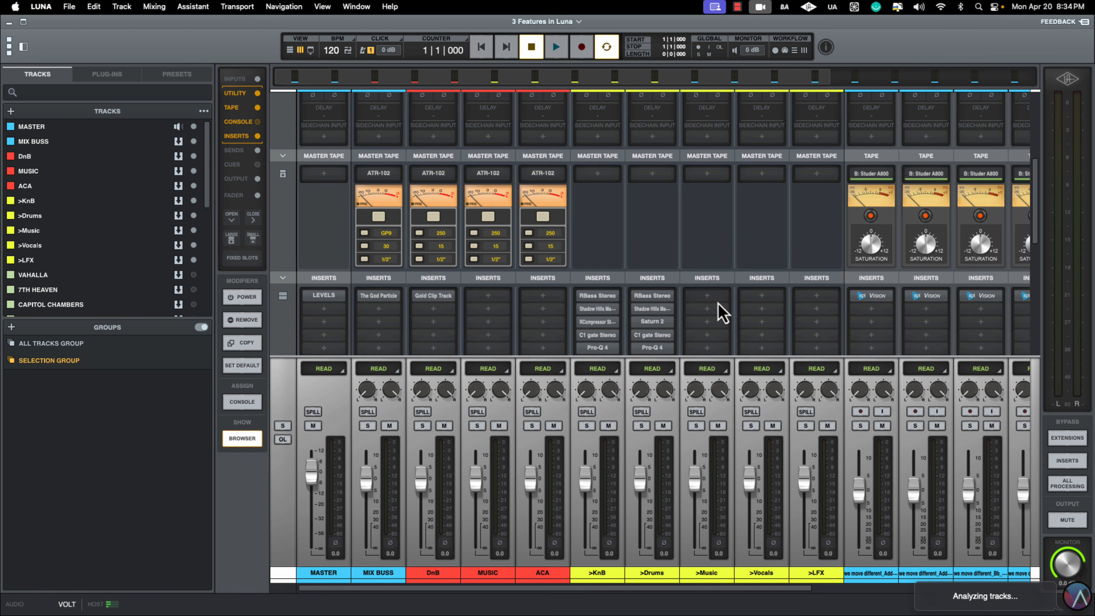
- Check the detected track names and colors in the mixer, and play the session briefly in the timeline view
{"action": "left_click_drag", "start_coordinate": [634, 590], "coordinate": [943, 596]}
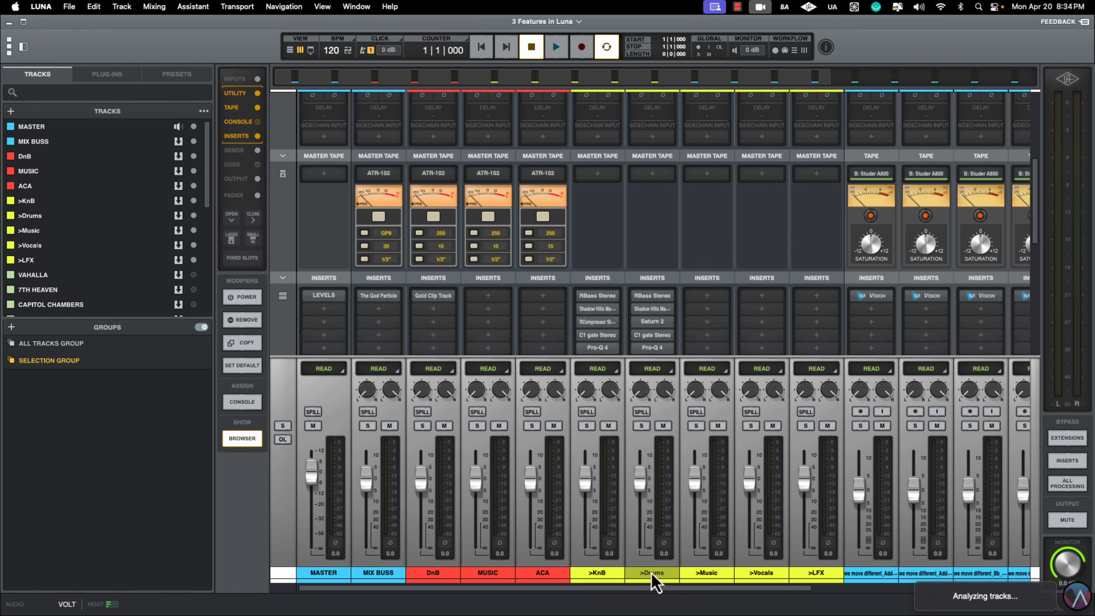
{"action": "left_click_drag", "start_coordinate": [633, 589], "coordinate": [940, 599]}
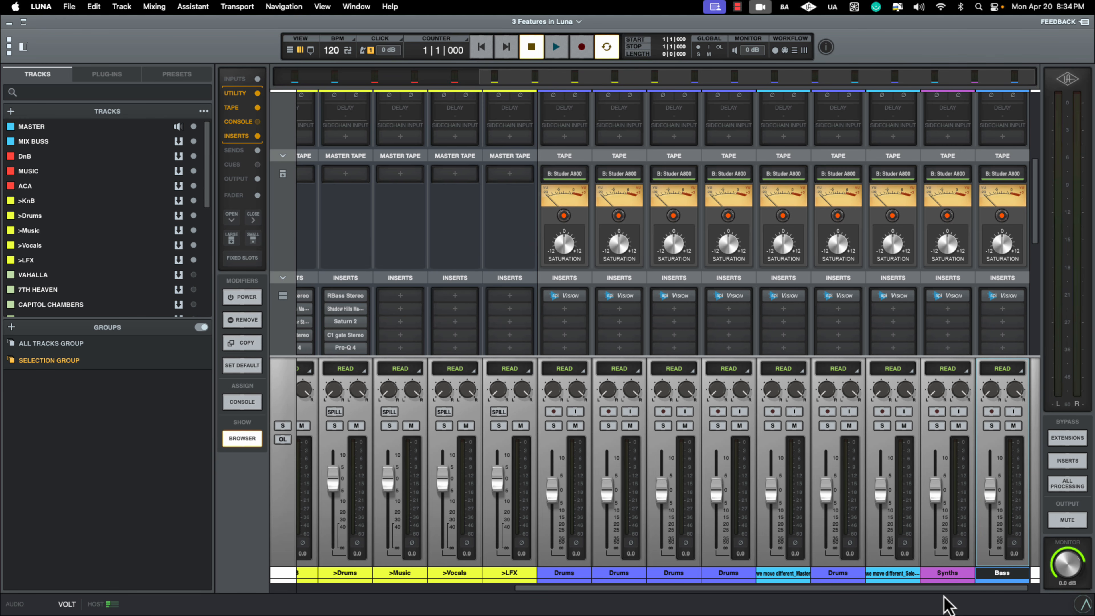
{"action": "key", "text": "space"}
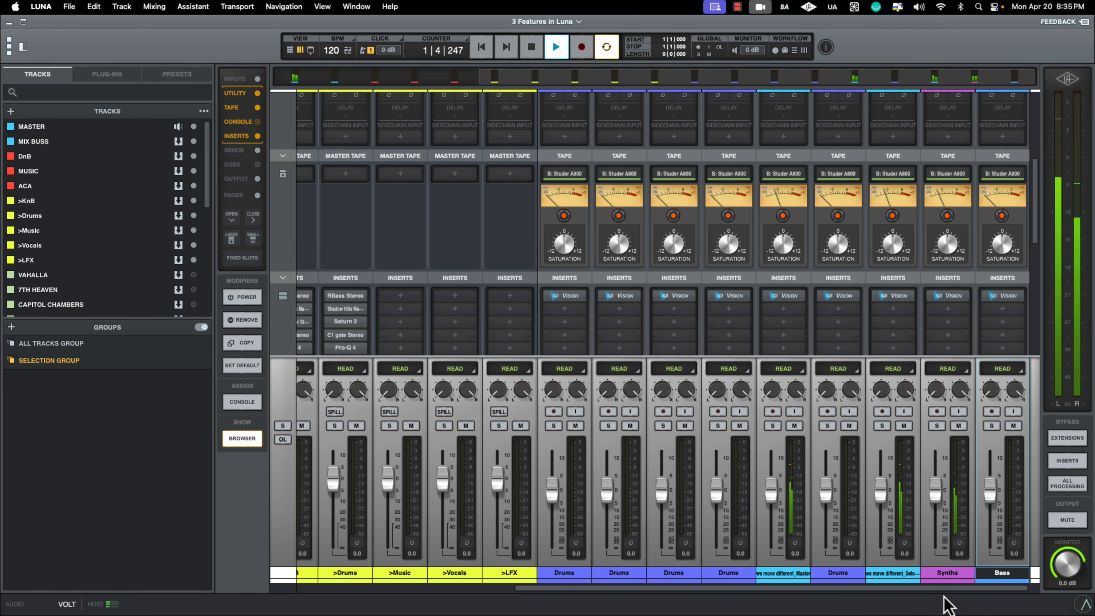
{"action": "key", "text": "super+equal"}
{"action": "scroll", "coordinate": [834, 480], "scroll_direction": "down", "scroll_amount": 5}
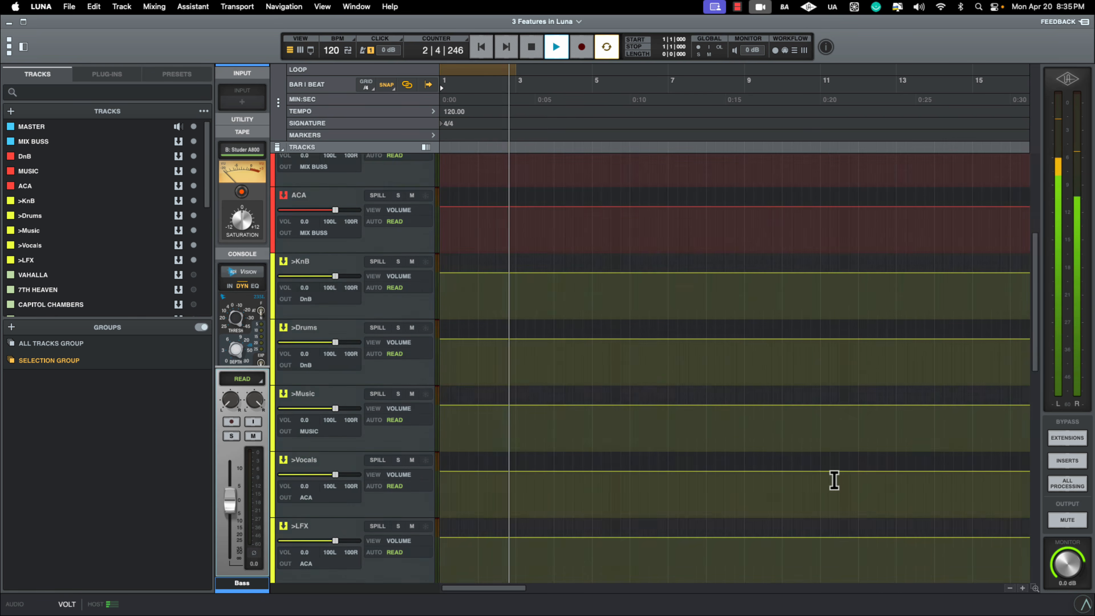
{"action": "scroll", "coordinate": [834, 480], "scroll_direction": "down", "scroll_amount": 10}
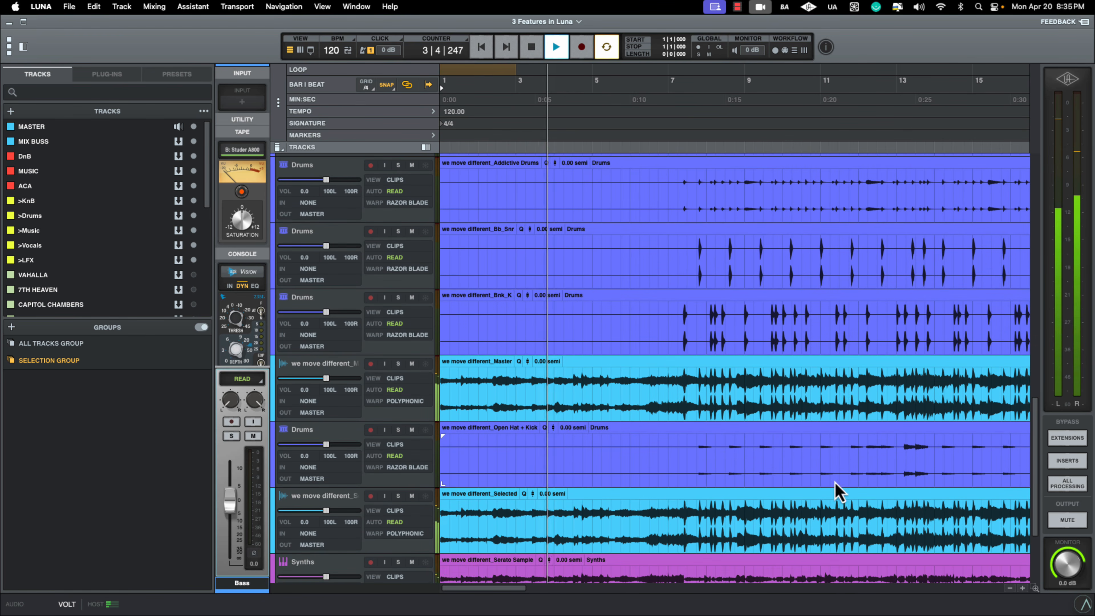
{"action": "key", "text": "space"}
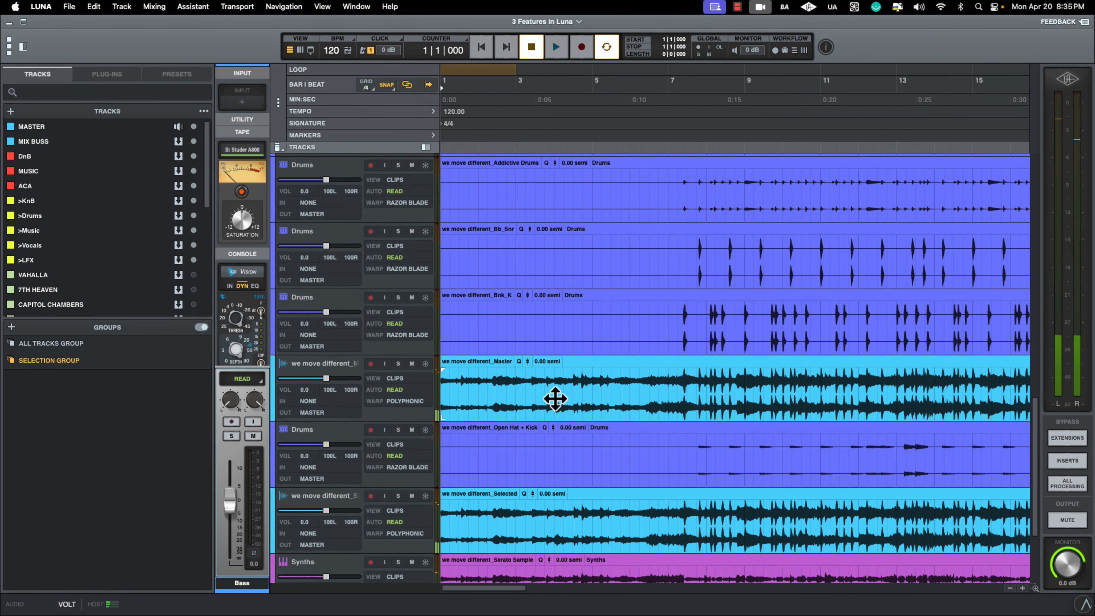
- Place the we move different_Selected track directly below we move different_Master and delete both tracks
{"action": "left_click", "coordinate": [345, 372]}
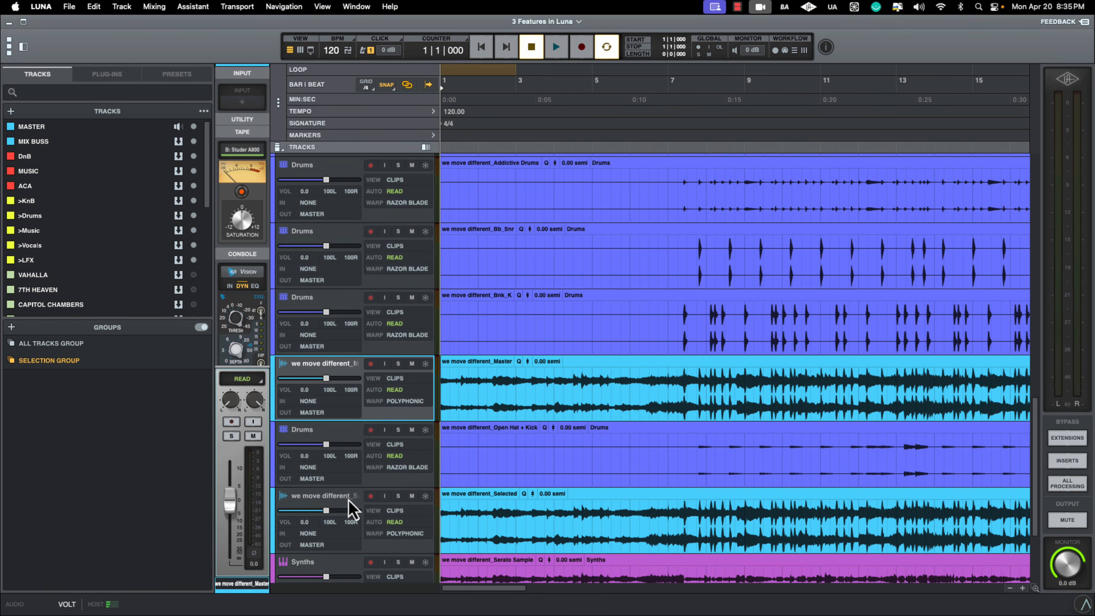
{"action": "left_click_drag", "start_coordinate": [349, 502], "coordinate": [342, 420]}
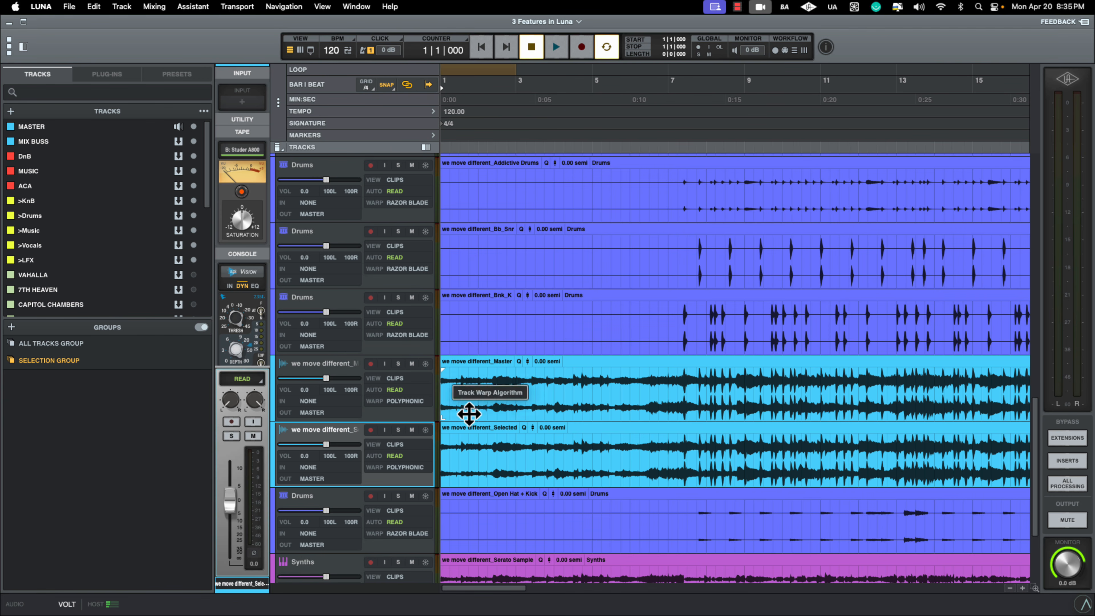
{"action": "left_click", "coordinate": [336, 365]}
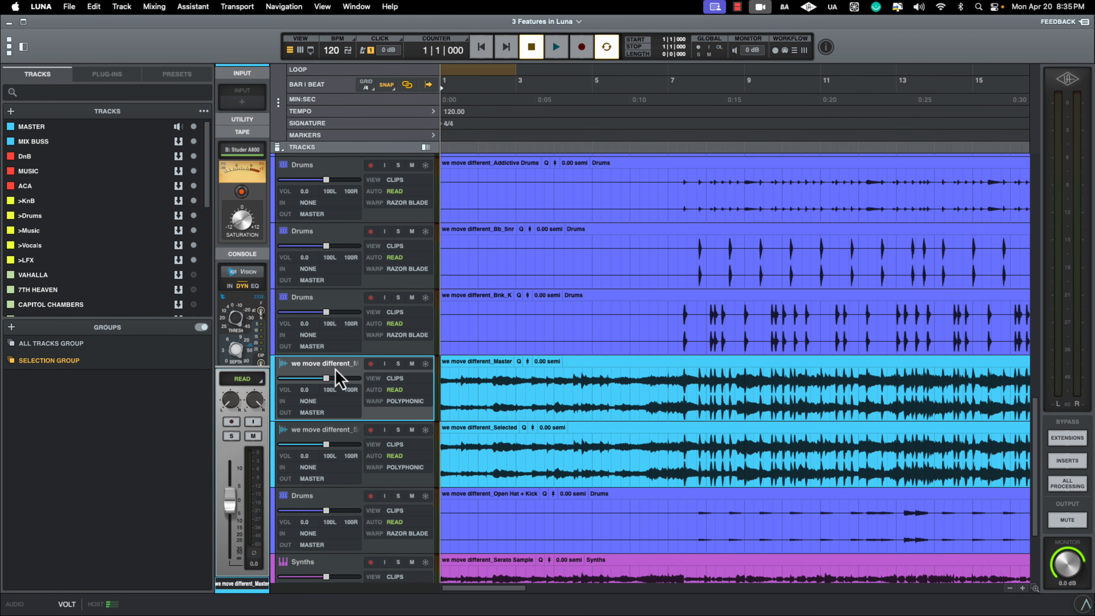
{"action": "left_click", "coordinate": [336, 431], "text": "shift"}
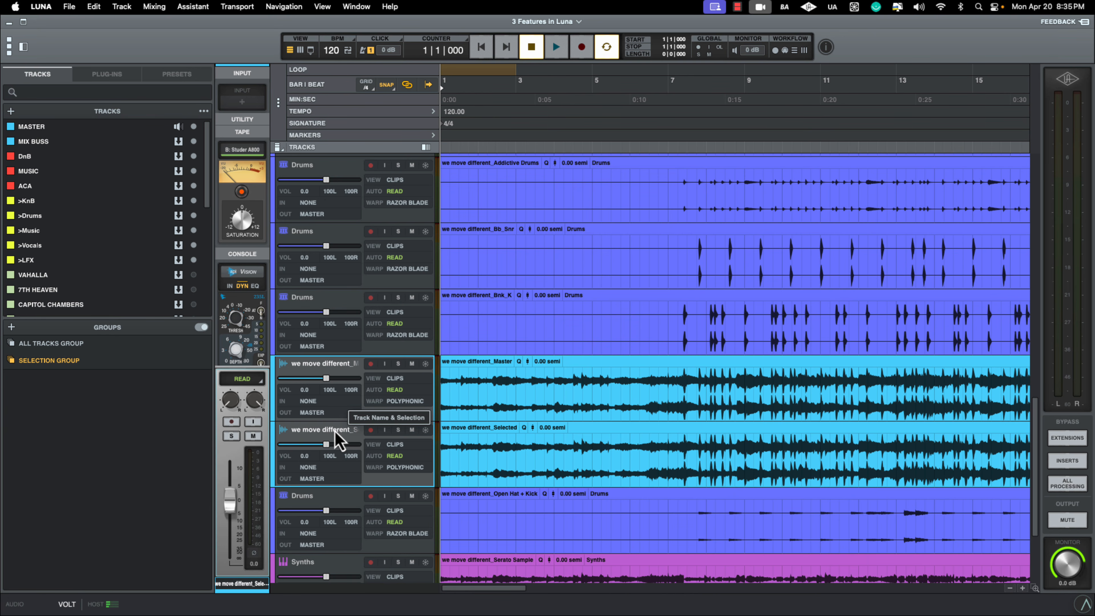
{"action": "scroll", "coordinate": [336, 435], "scroll_direction": "up", "scroll_amount": 10}
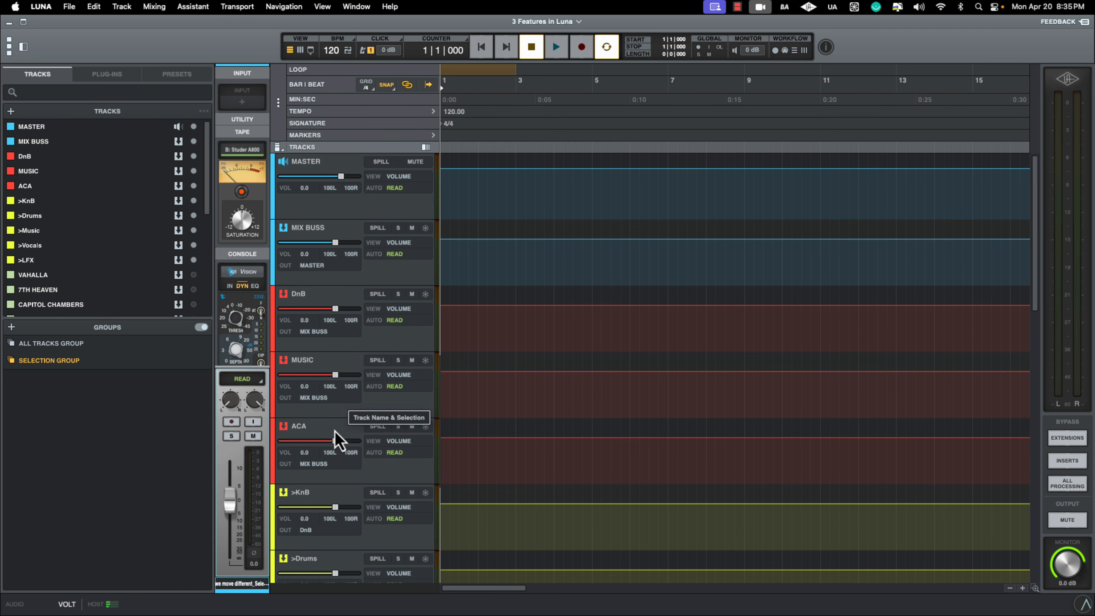
- Look over the remaining Drums, Synths and Bass clips across the arrangement
{"action": "scroll", "coordinate": [397, 420], "scroll_direction": "down", "scroll_amount": 10}
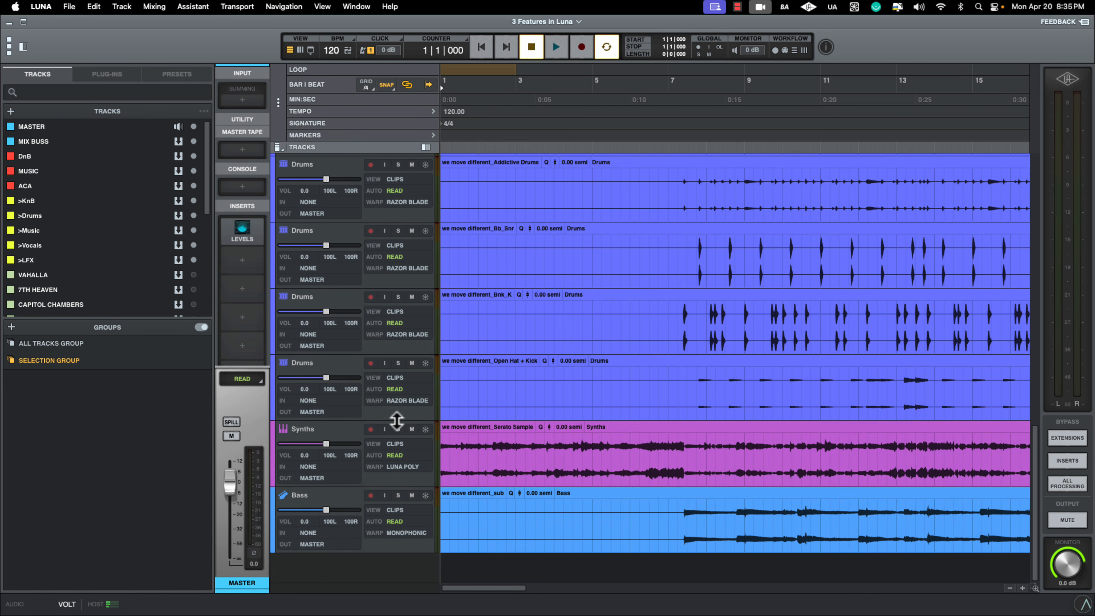
{"action": "scroll", "coordinate": [489, 416], "scroll_direction": "up", "scroll_amount": 2}
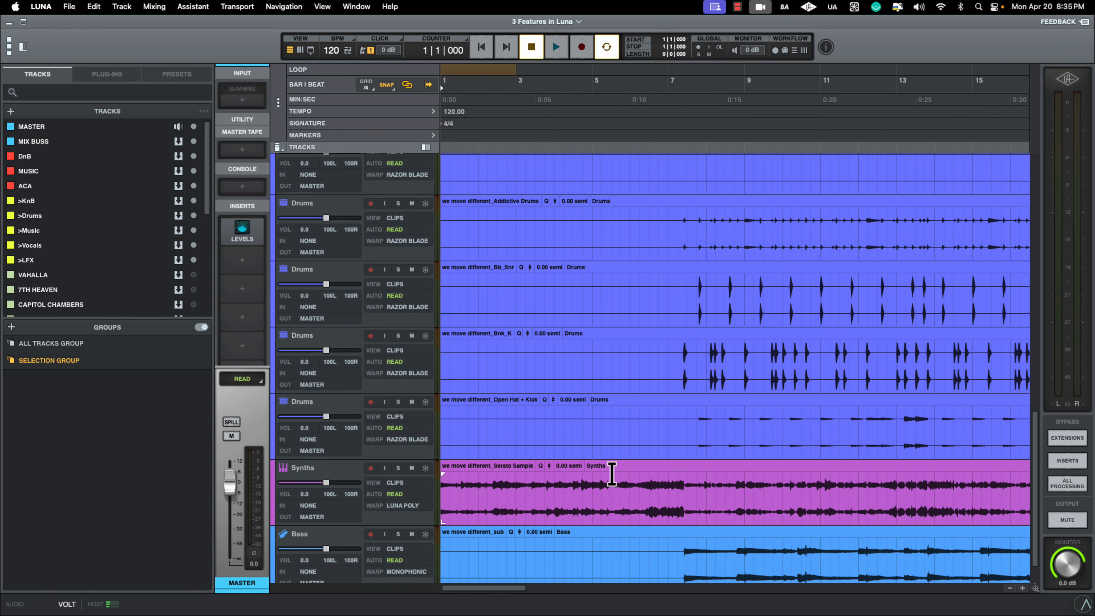
{"action": "scroll", "coordinate": [697, 546], "scroll_direction": "up", "scroll_amount": 3}
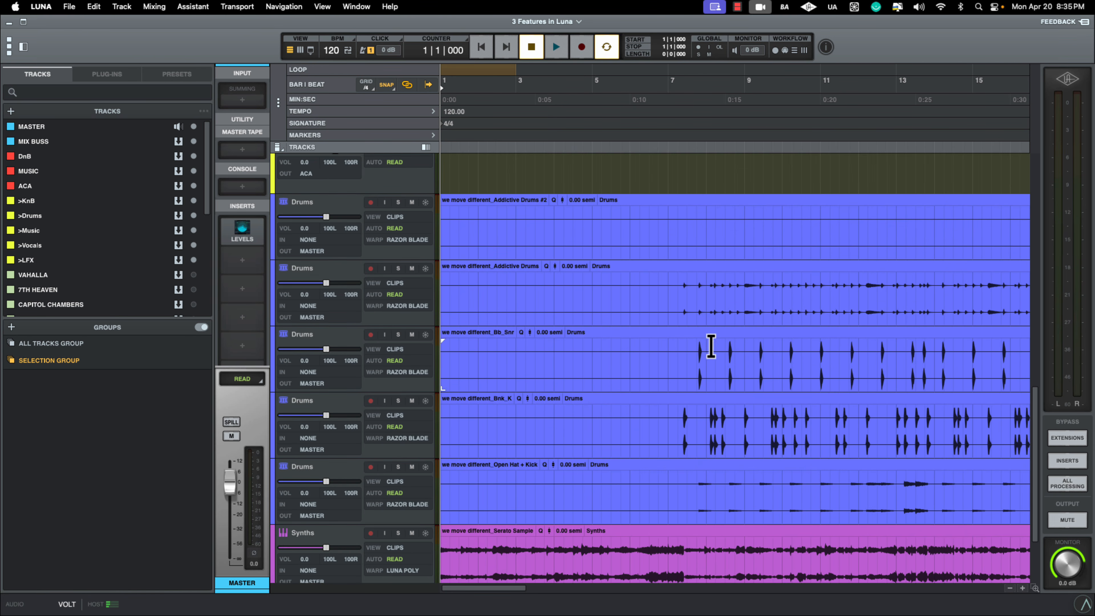
{"action": "scroll", "coordinate": [715, 299], "scroll_direction": "down", "scroll_amount": 3}
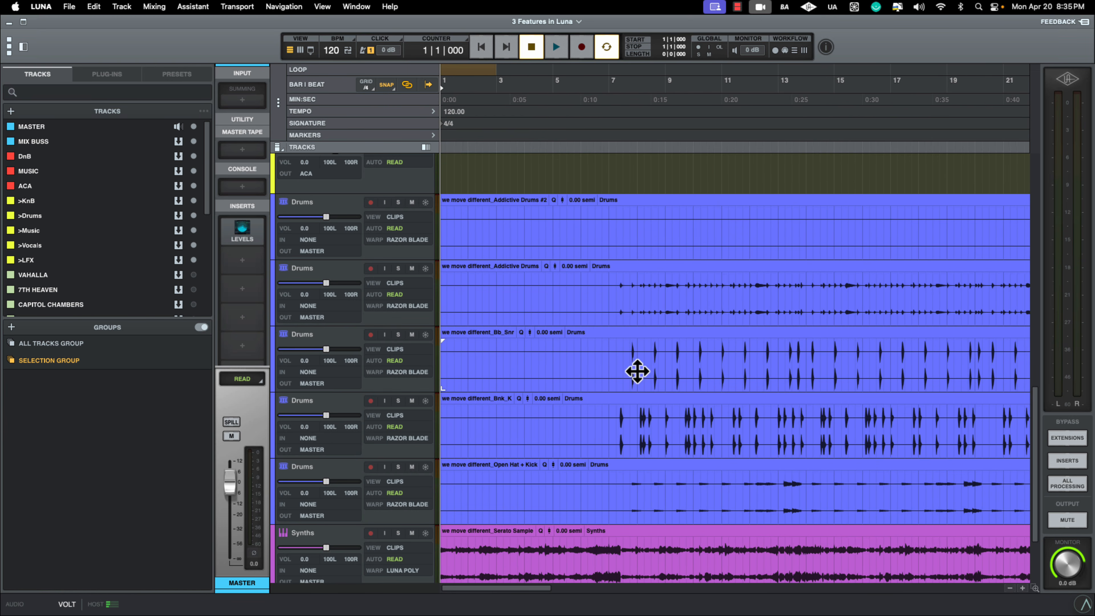
{"action": "left_click", "coordinate": [602, 228]}
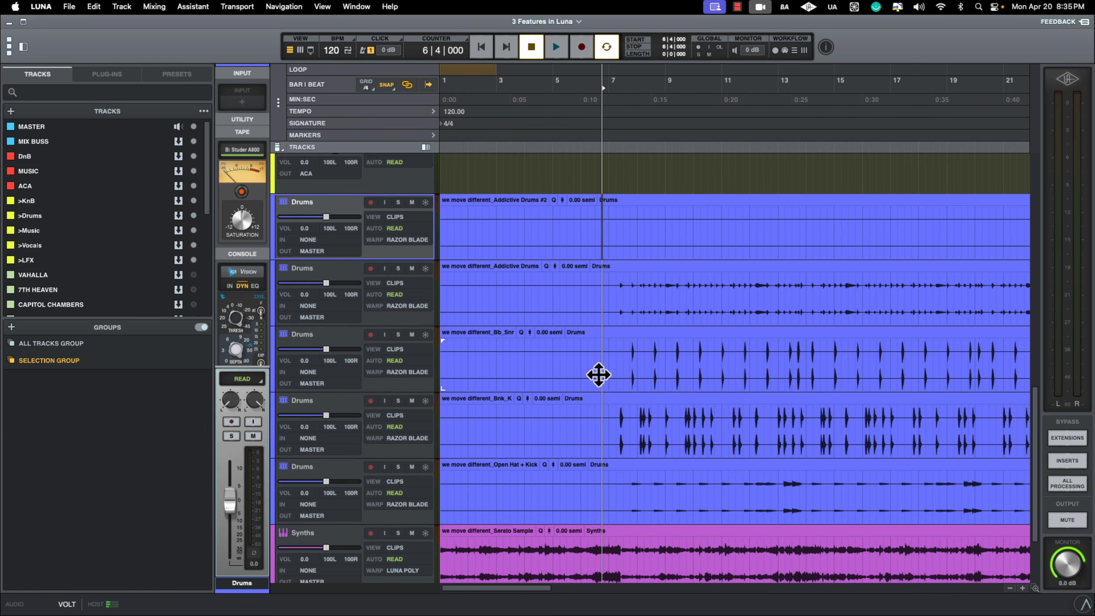
{"action": "scroll", "coordinate": [598, 374], "scroll_direction": "down", "scroll_amount": 6}
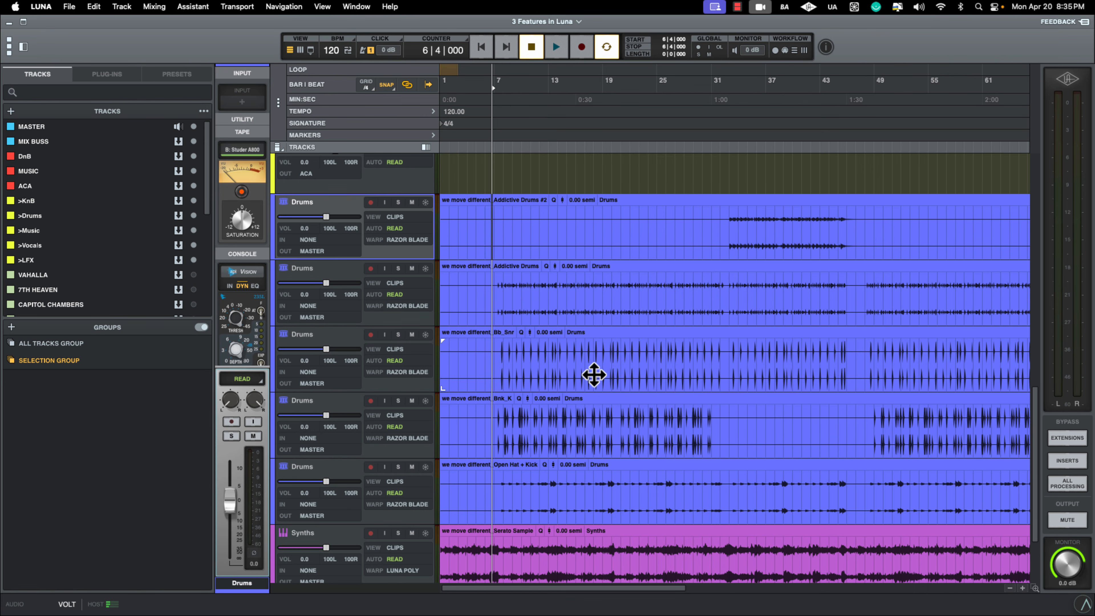
- Expand the tempo lane, extract the tempo from the entire session, and clear the clip selection
{"action": "left_click", "coordinate": [432, 111]}
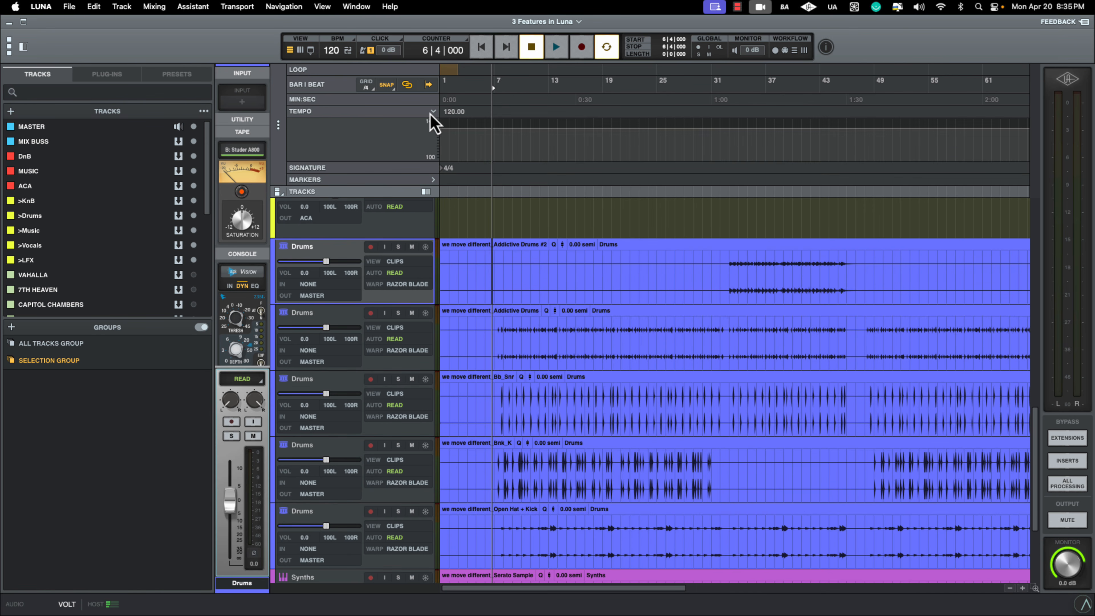
{"action": "left_click", "coordinate": [553, 292]}
{"action": "scroll", "coordinate": [575, 329], "scroll_direction": "down", "scroll_amount": 5}
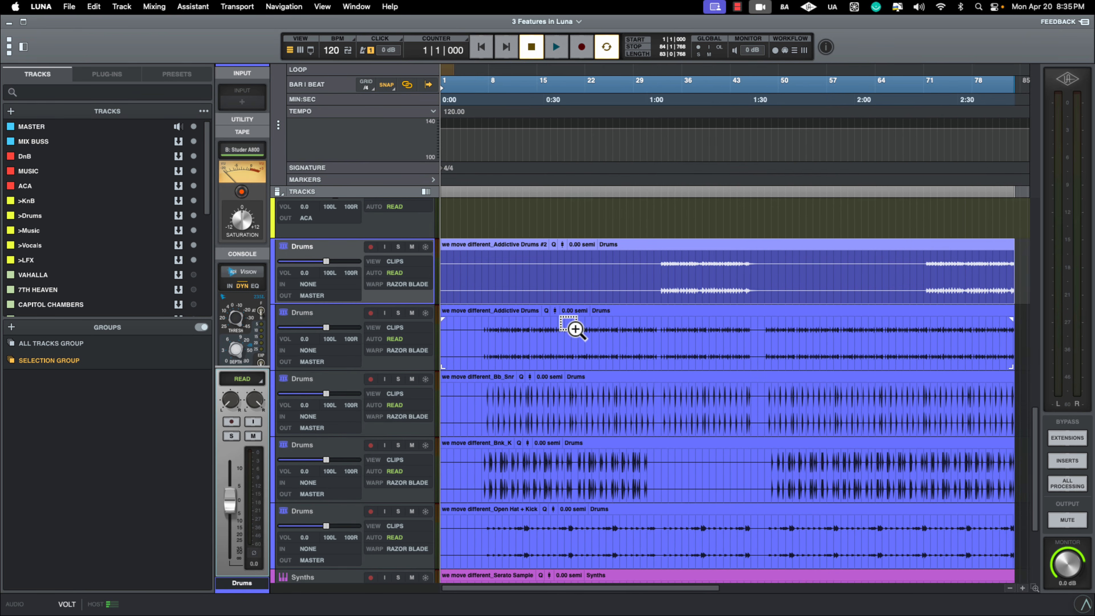
{"action": "scroll", "coordinate": [575, 329], "scroll_direction": "down", "scroll_amount": 2}
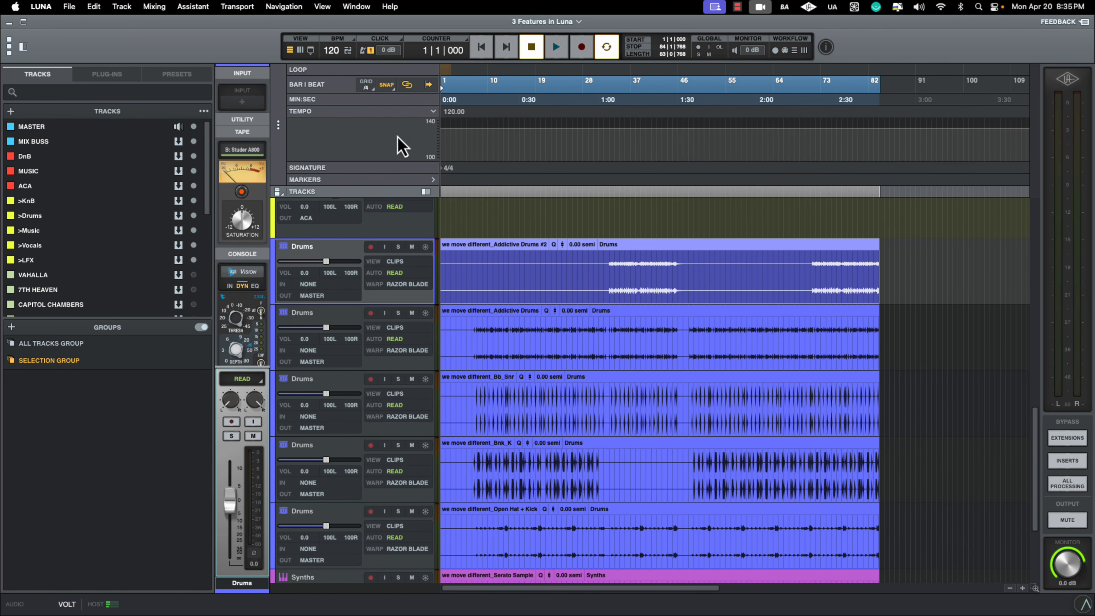
{"action": "left_click", "coordinate": [370, 112]}
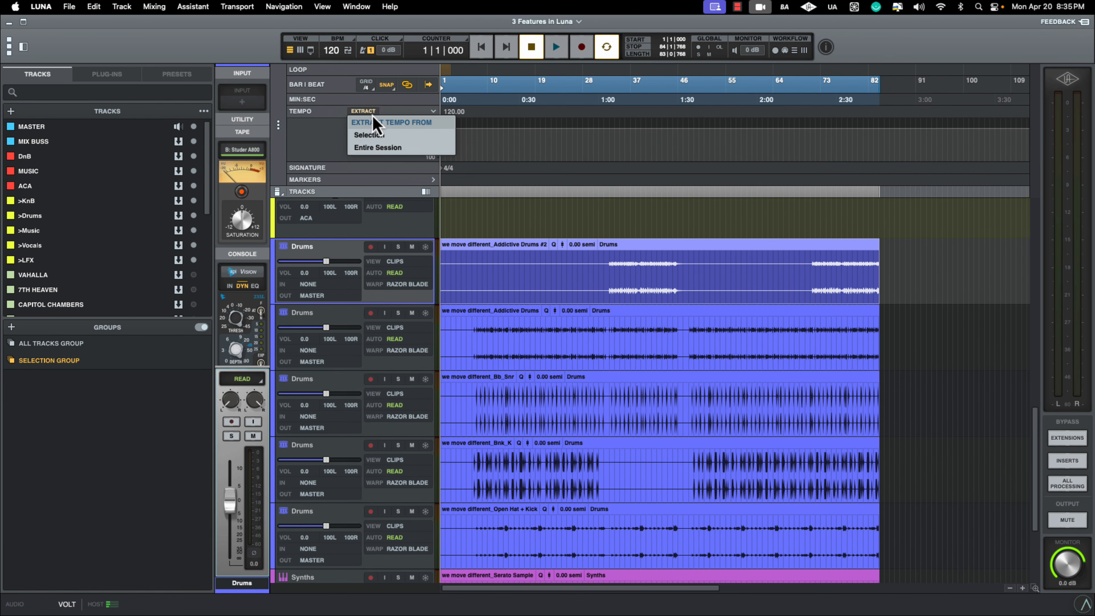
{"action": "left_click", "coordinate": [387, 152]}
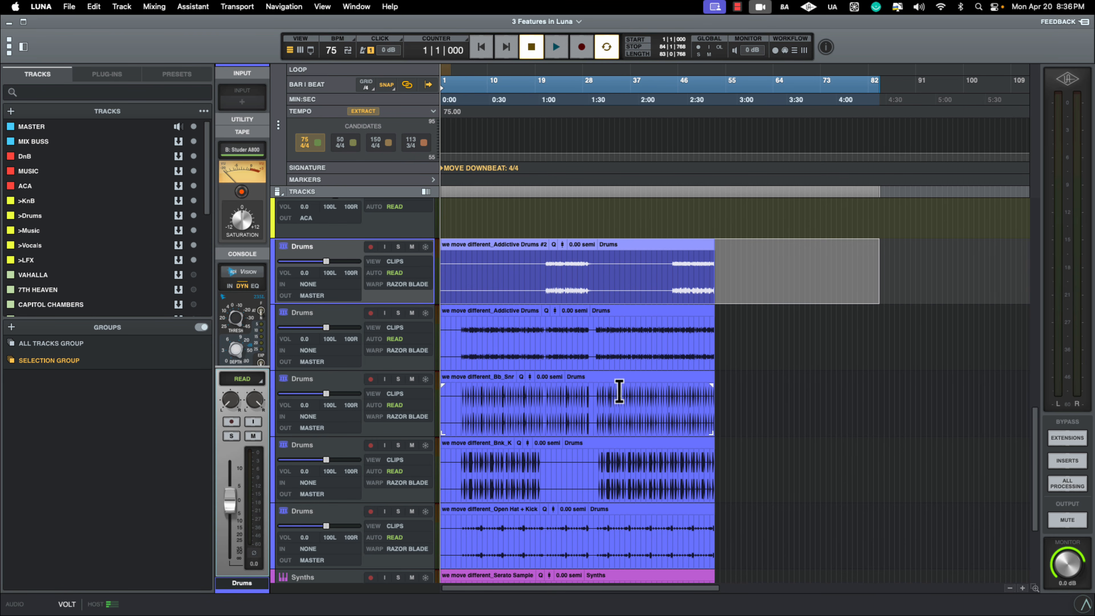
{"action": "scroll", "coordinate": [547, 249], "scroll_direction": "down", "scroll_amount": 3}
{"action": "scroll", "coordinate": [548, 249], "scroll_direction": "up", "scroll_amount": 8}
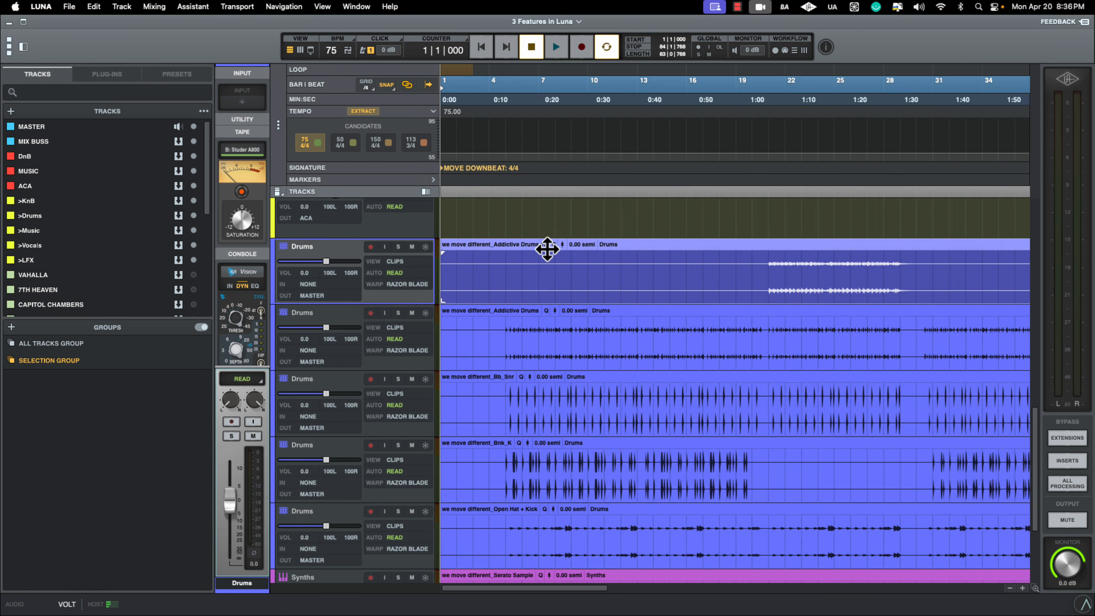
{"action": "left_click", "coordinate": [457, 127]}
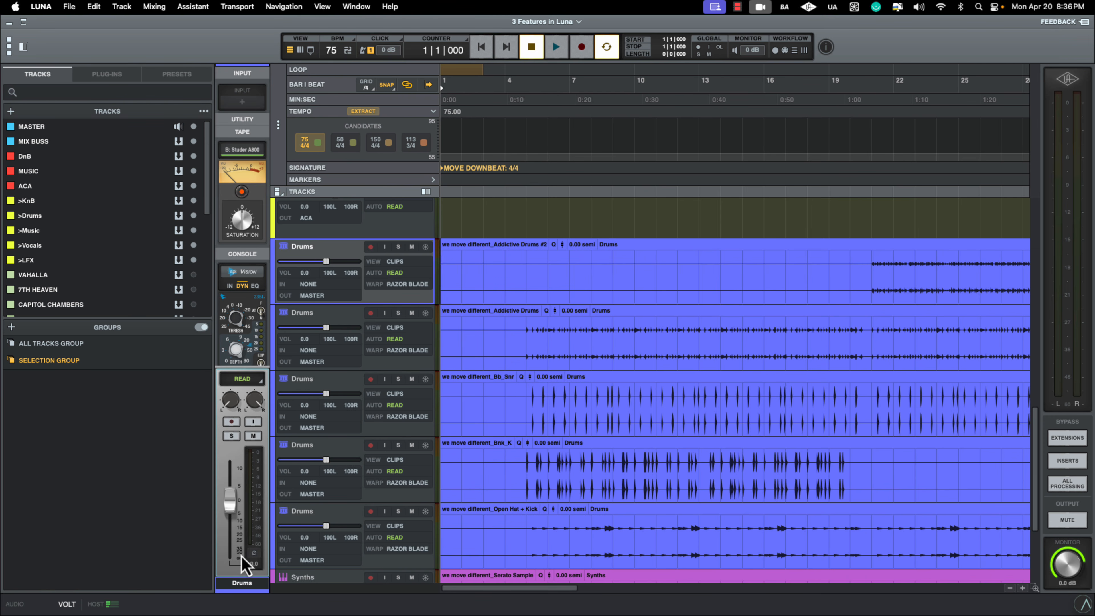
- Select the second Drums track and switch its Studer A800 tape extension off and on again
{"action": "left_click", "coordinate": [350, 315]}
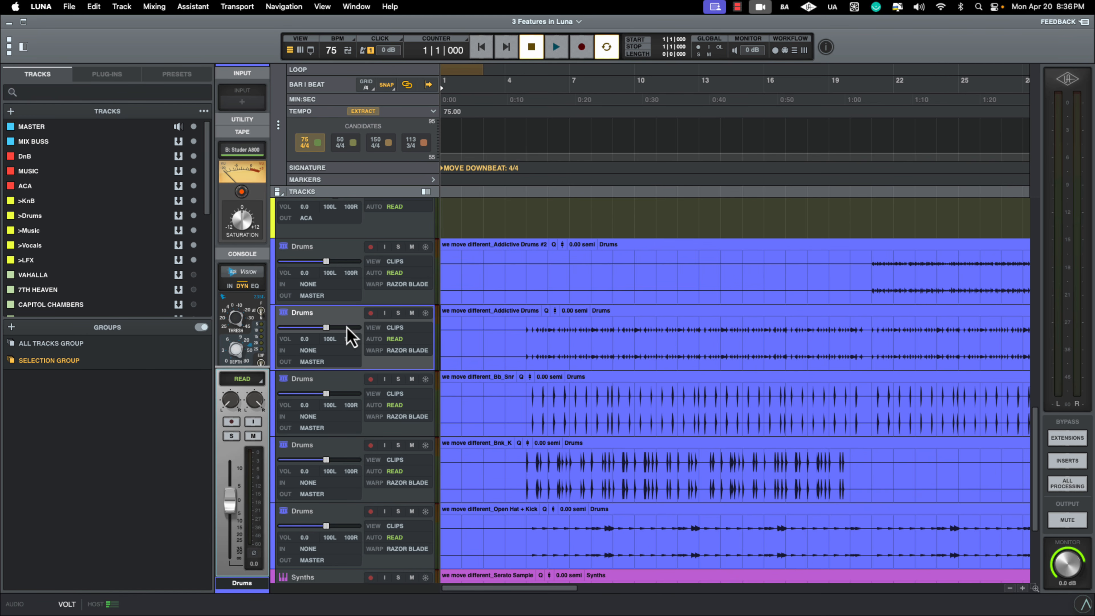
{"action": "left_click", "coordinate": [344, 261]}
{"action": "left_click", "coordinate": [340, 327]}
{"action": "left_click", "coordinate": [243, 191]}
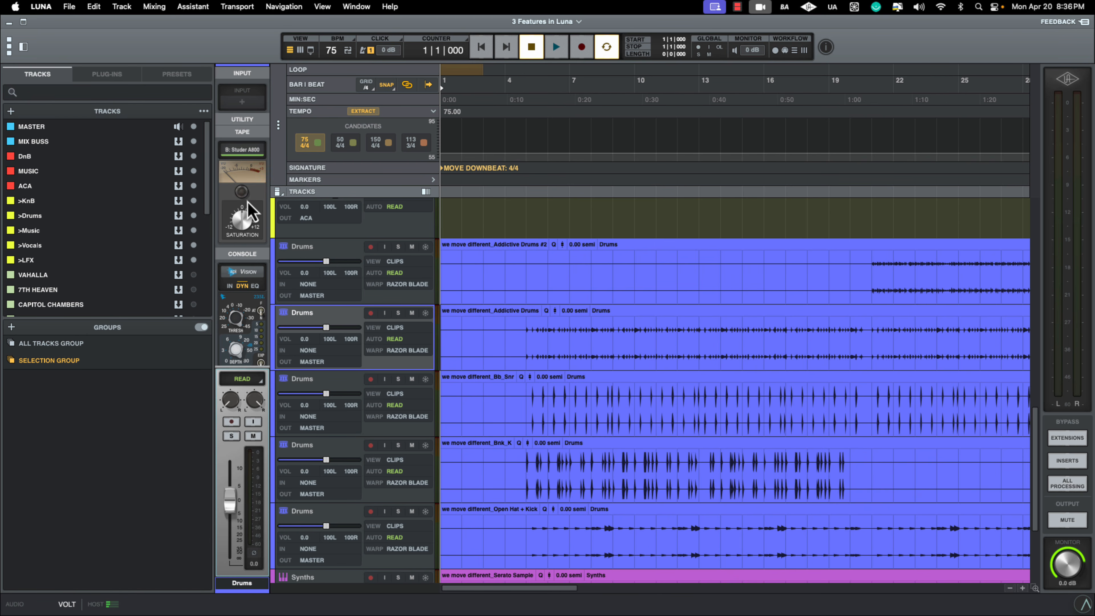
{"action": "left_click", "coordinate": [242, 191]}
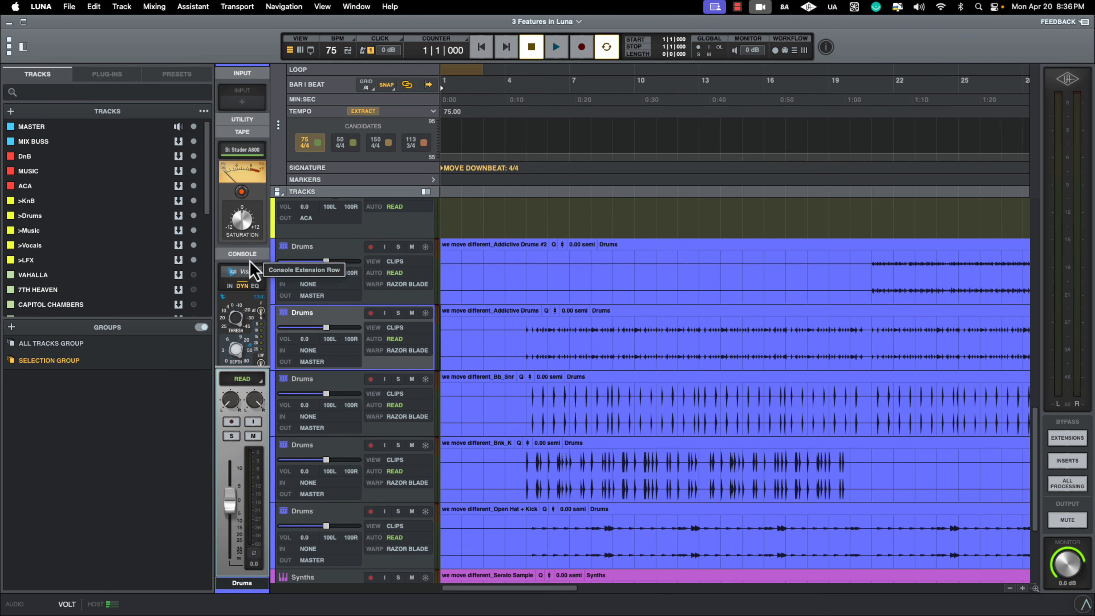
- Open the API Vision console extension on the selected Drums track, review its options, and remove it from the channel
{"action": "left_click", "coordinate": [245, 280]}
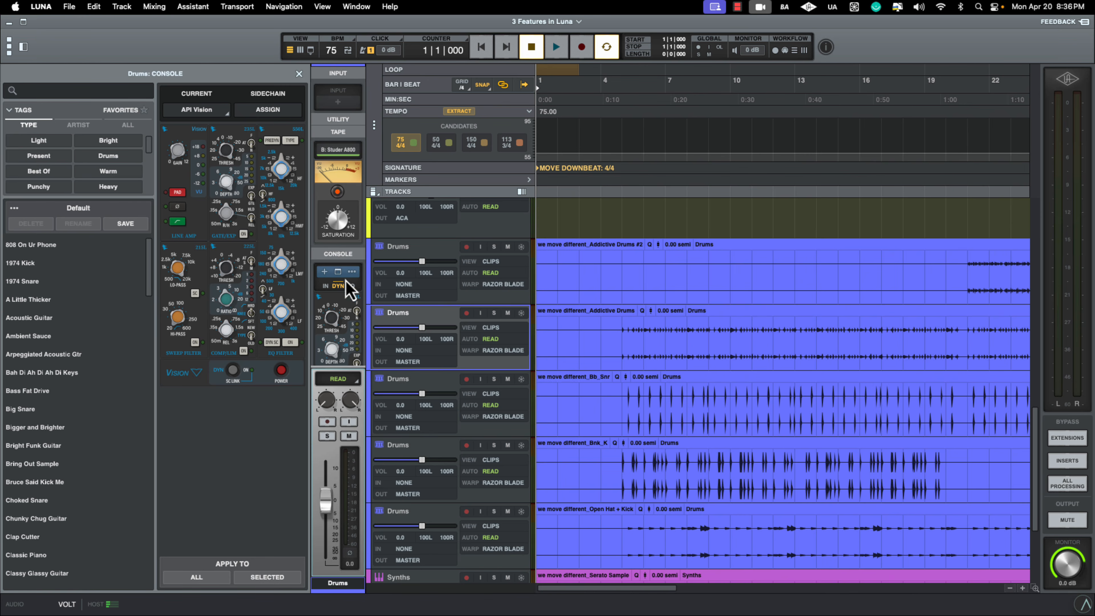
{"action": "left_click", "coordinate": [352, 273]}
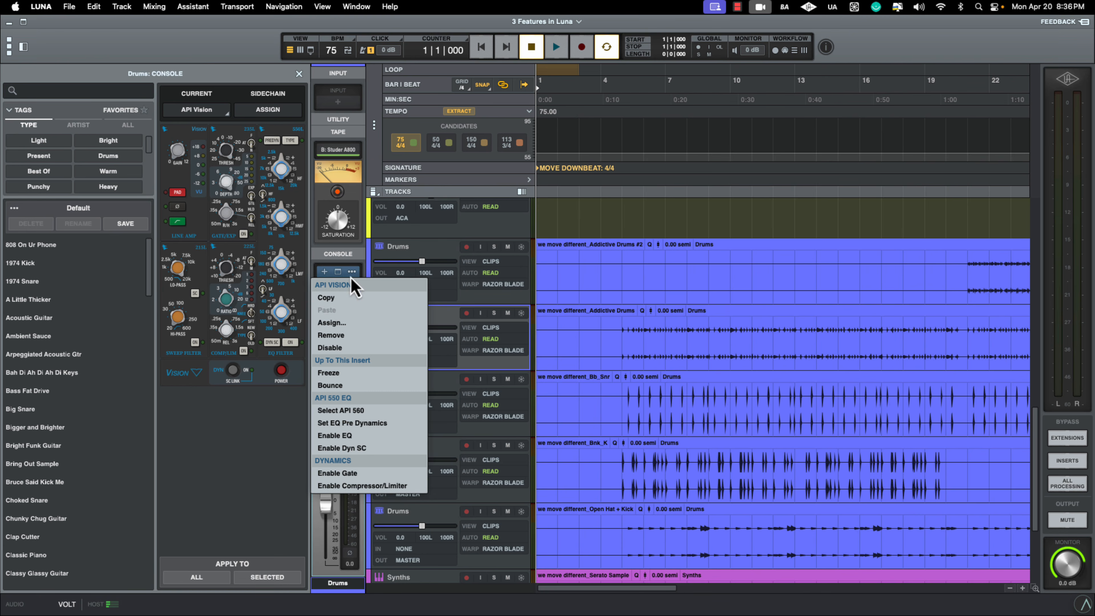
{"action": "left_click", "coordinate": [243, 455]}
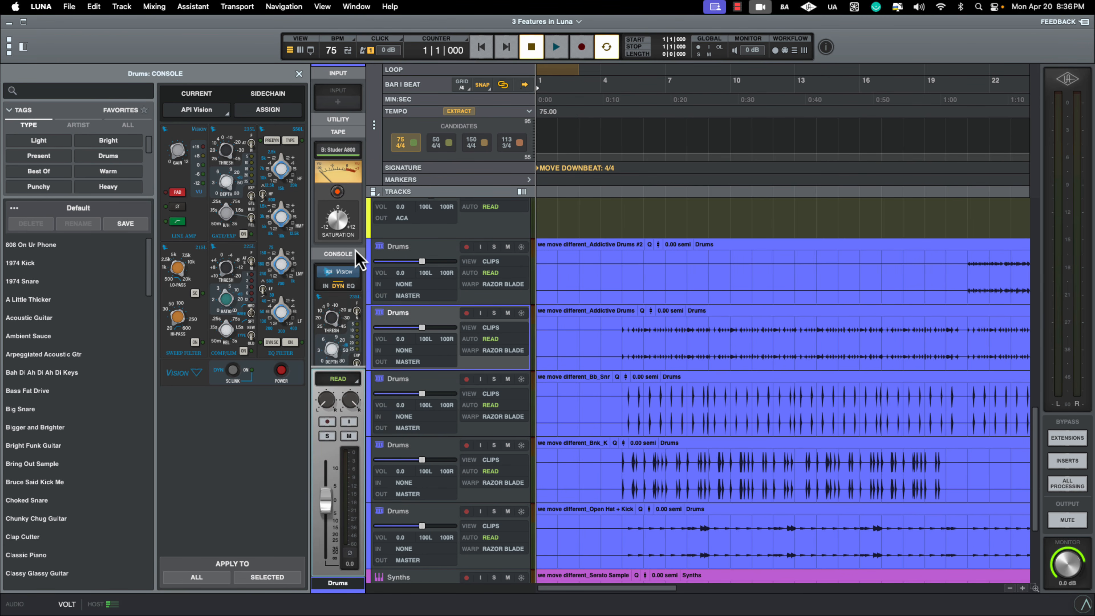
{"action": "left_click", "coordinate": [352, 271]}
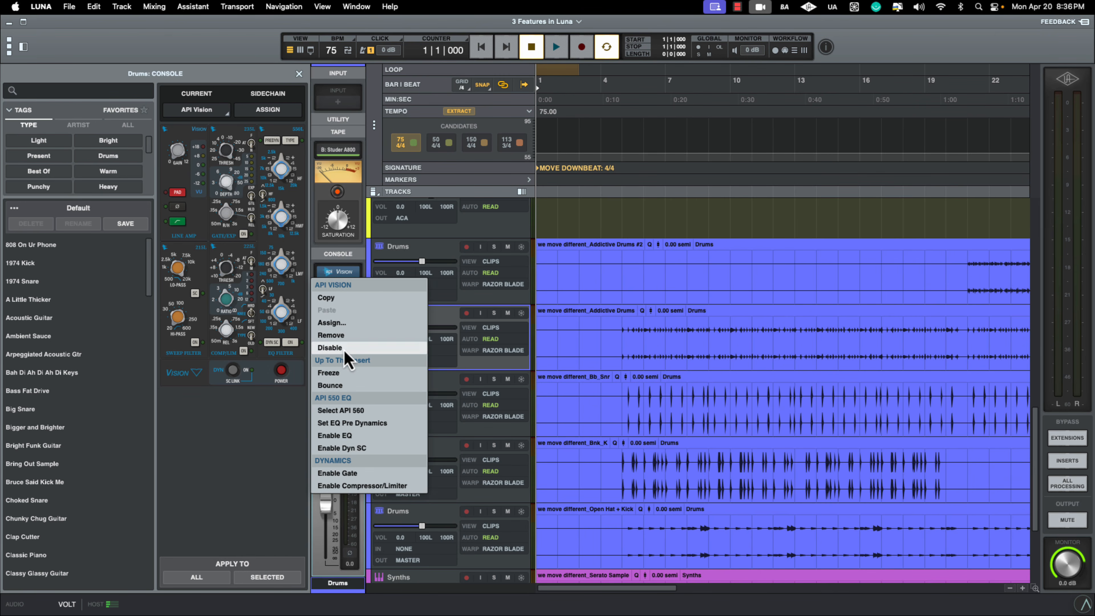
{"action": "left_click", "coordinate": [340, 335]}
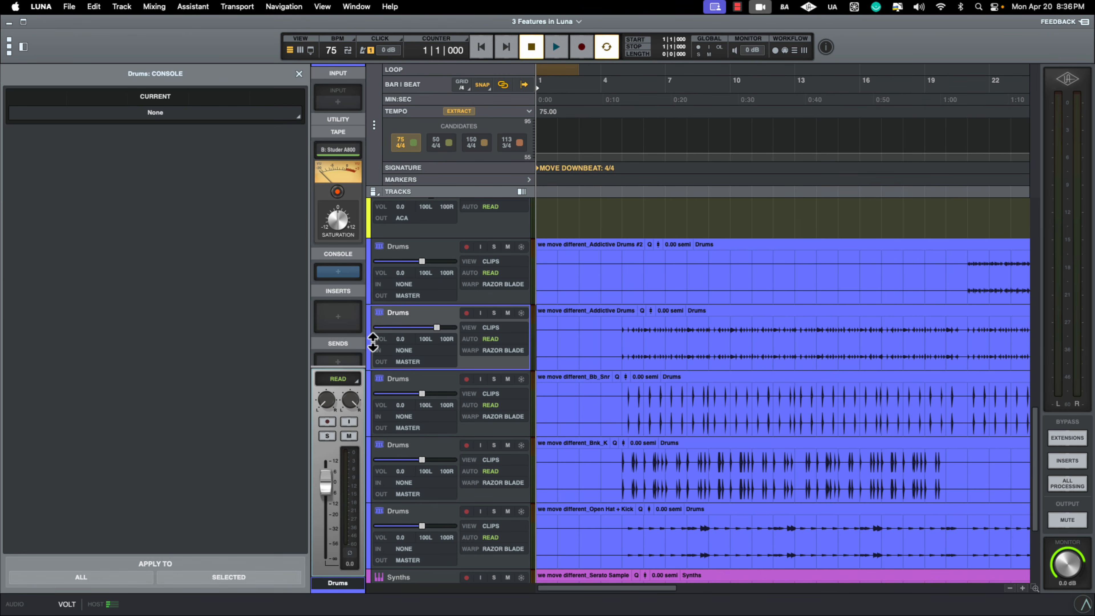
- View the Studer A800 machine settings, remove the tape extension from the selected Drums track, and assign machine B again
{"action": "left_click", "coordinate": [351, 150]}
{"action": "left_click", "coordinate": [337, 149]}
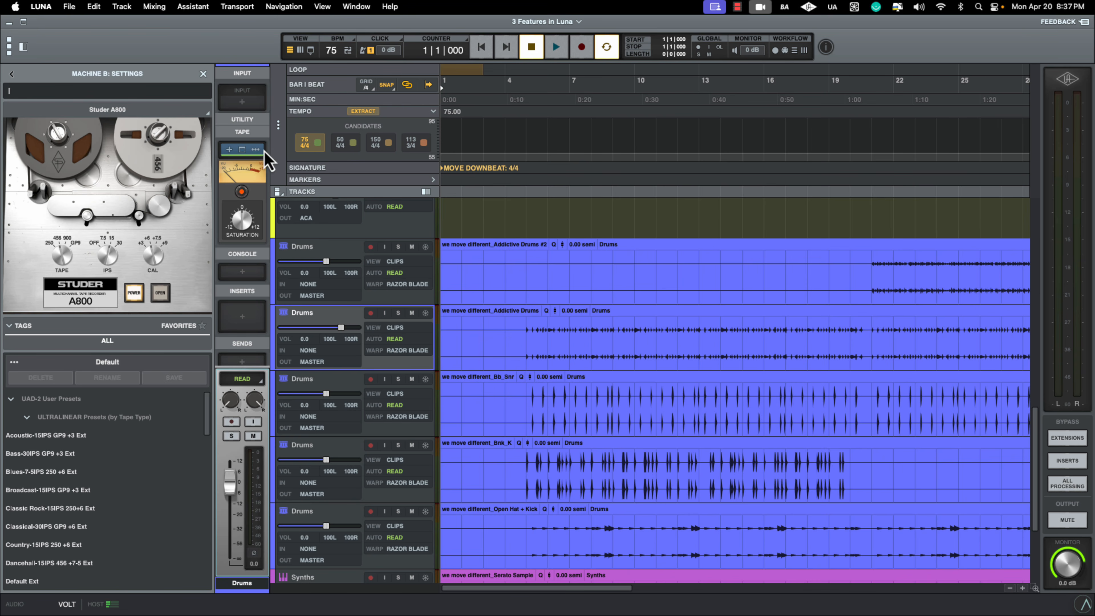
{"action": "right_click", "coordinate": [261, 151]}
{"action": "left_click", "coordinate": [241, 177]}
{"action": "left_click", "coordinate": [241, 149]}
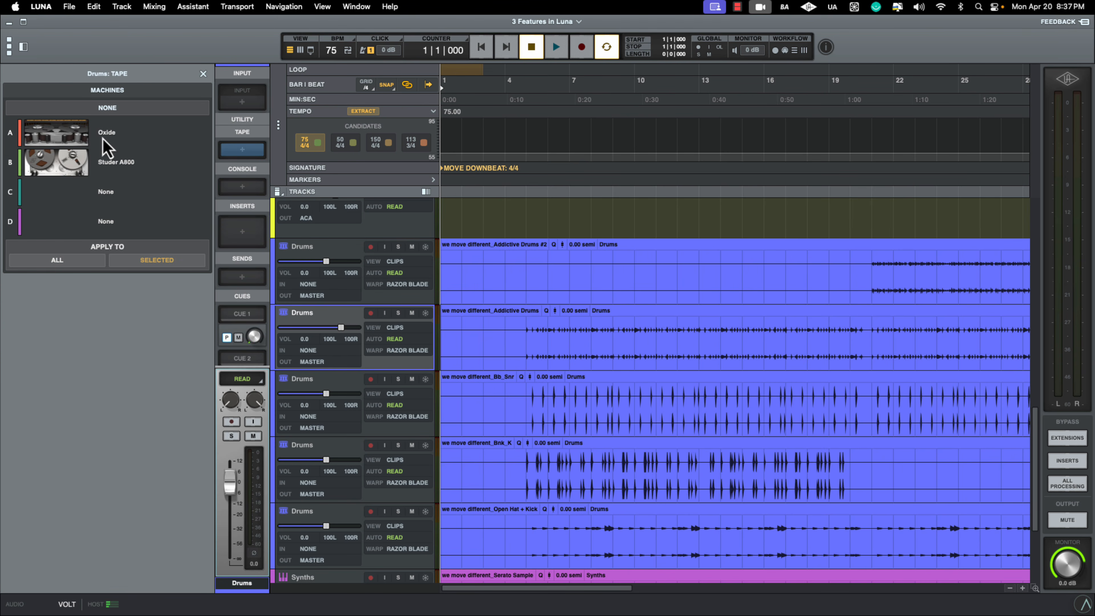
{"action": "left_click", "coordinate": [89, 168]}
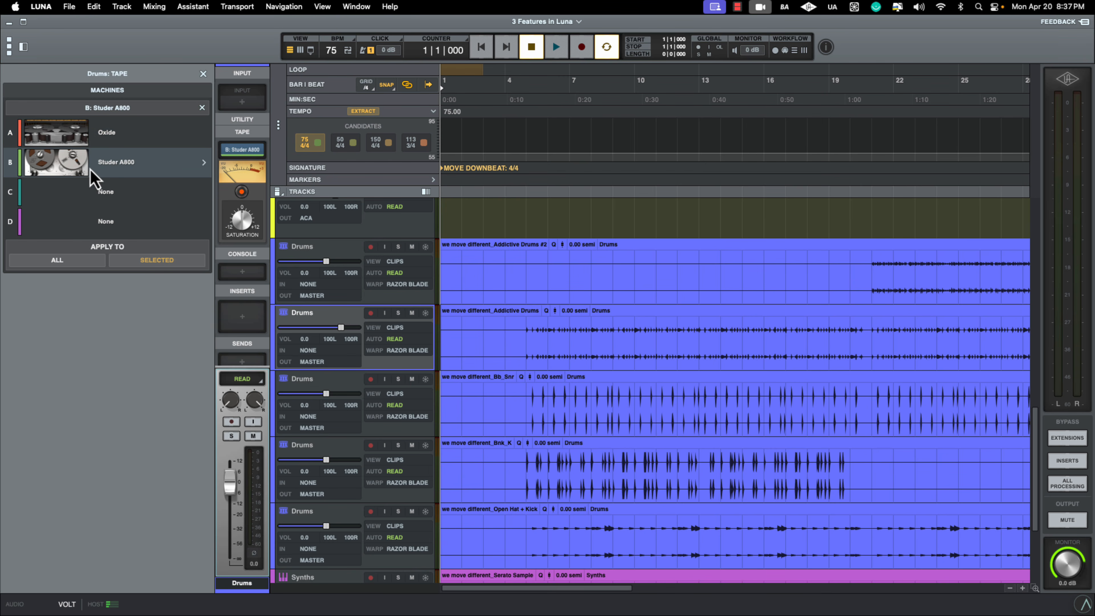
- Alternate the Drums track's tape machine between A: Oxide and B: Studer A800, finishing on the Studer A800
{"action": "left_click", "coordinate": [74, 130]}
{"action": "left_click", "coordinate": [90, 159]}
{"action": "left_click", "coordinate": [87, 142]}
{"action": "left_click", "coordinate": [85, 166]}
{"action": "left_click", "coordinate": [88, 142]}
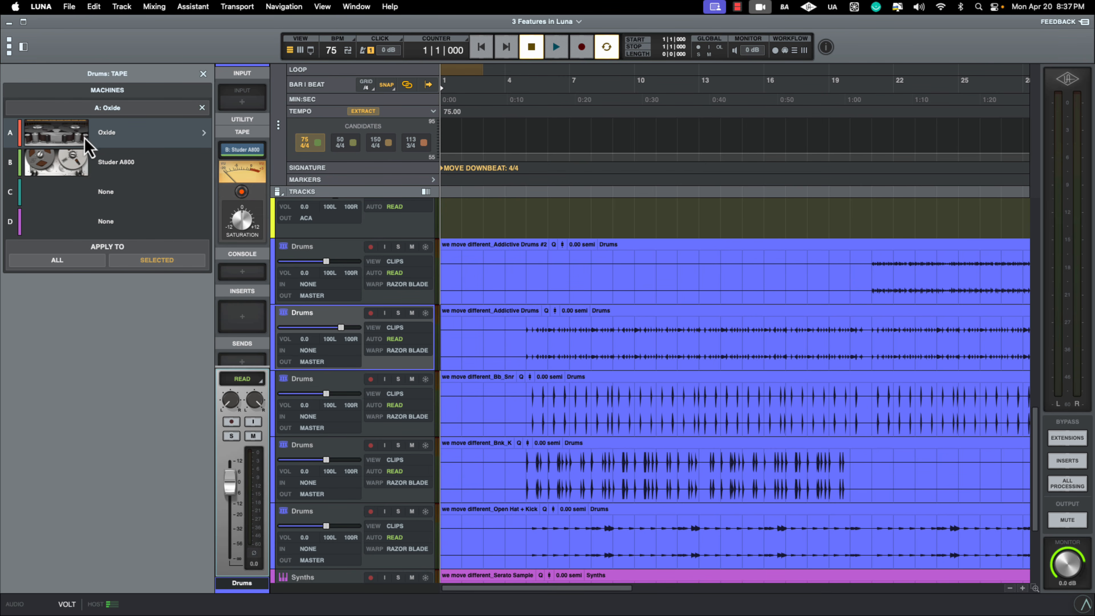
{"action": "left_click", "coordinate": [86, 170]}
- Try the empty tape machine slots C and D on the Drums track, finishing on slot C
{"action": "left_click", "coordinate": [92, 197]}
{"action": "left_click", "coordinate": [96, 229]}
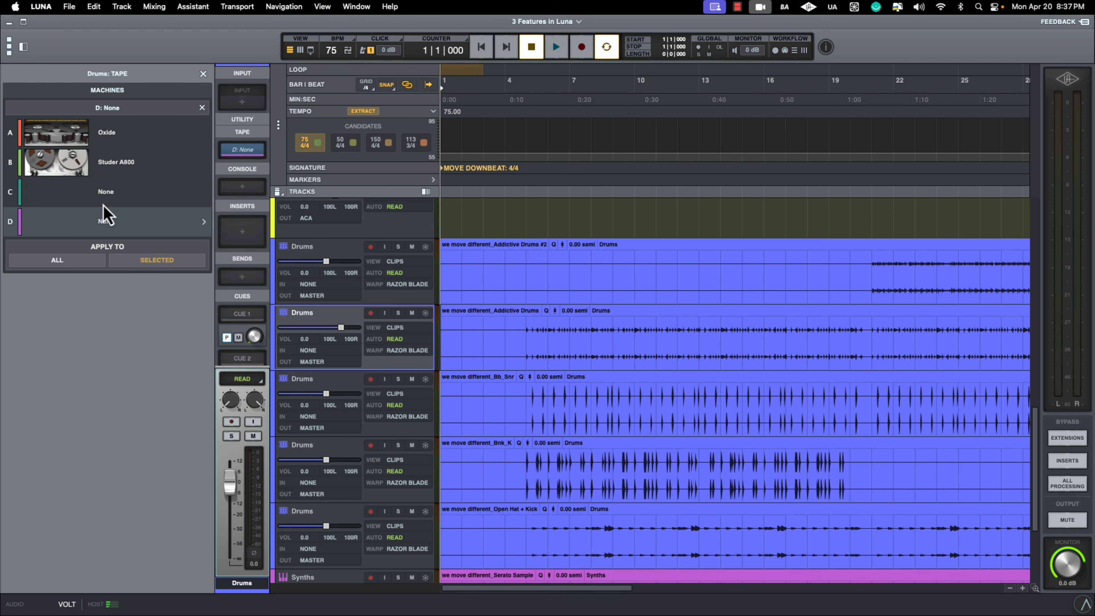
{"action": "left_click", "coordinate": [103, 199]}
{"action": "left_click", "coordinate": [102, 226]}
{"action": "left_click", "coordinate": [103, 201]}
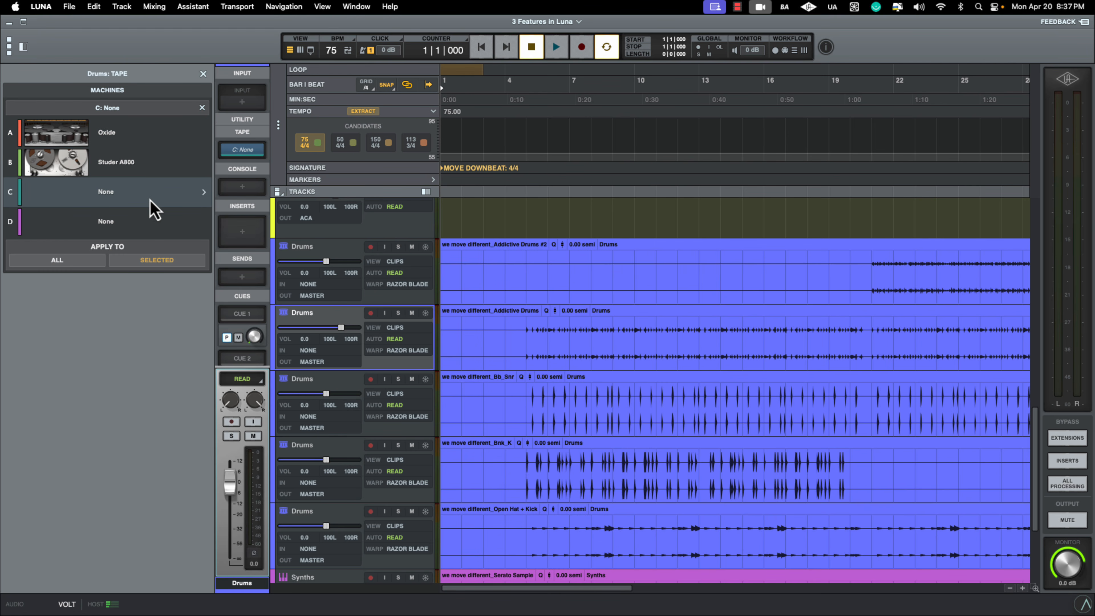
- Check the settings of empty tape machine C, and set the Drums track's tape back to B: Studer A800
{"action": "left_click", "coordinate": [205, 195]}
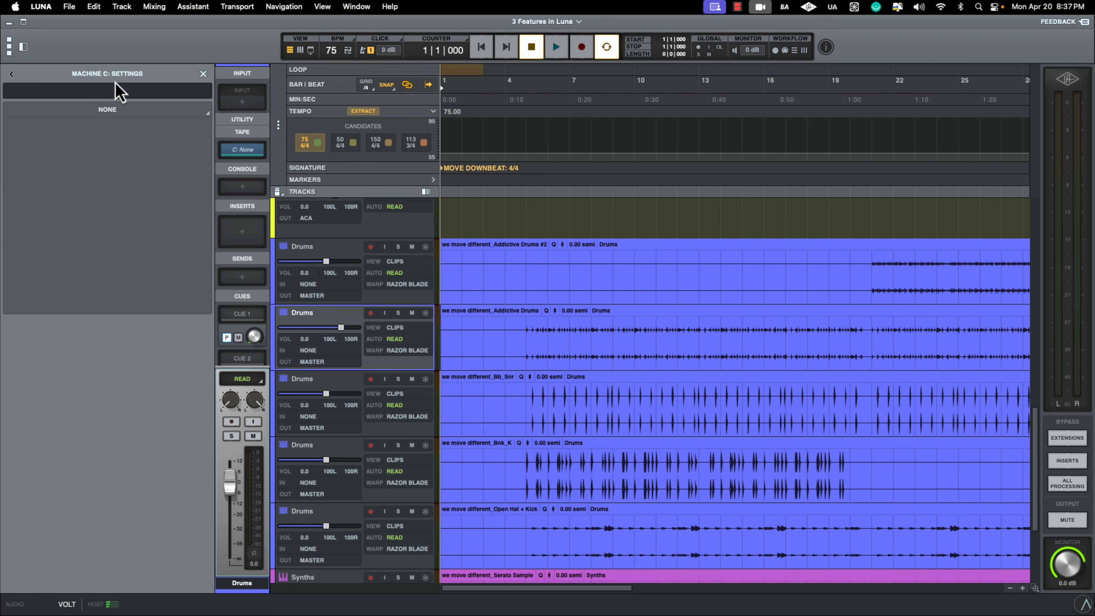
{"action": "left_click", "coordinate": [10, 75]}
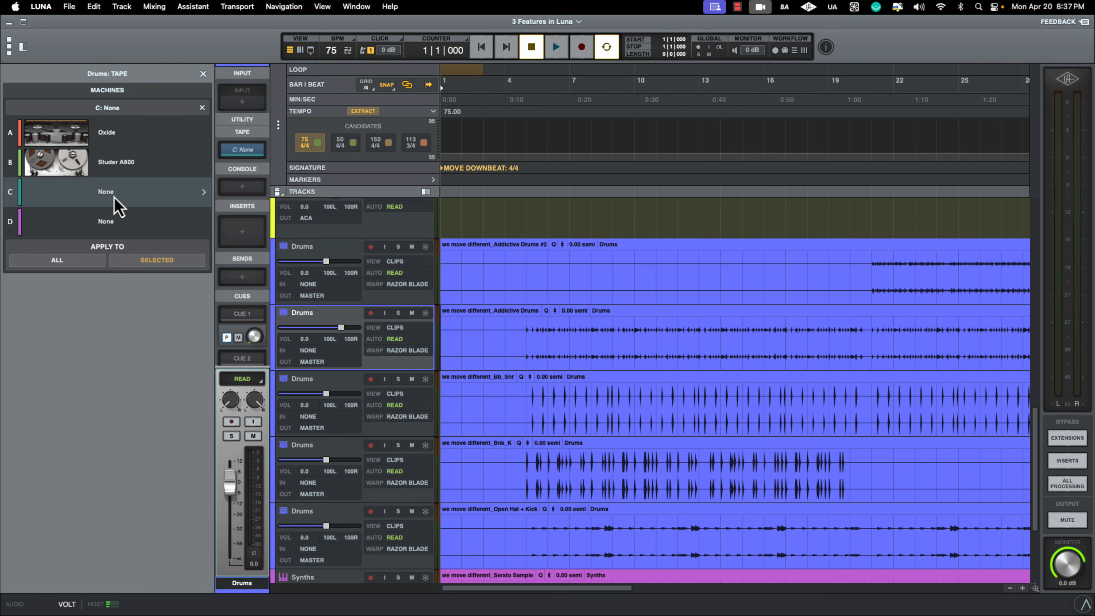
{"action": "left_click", "coordinate": [102, 172]}
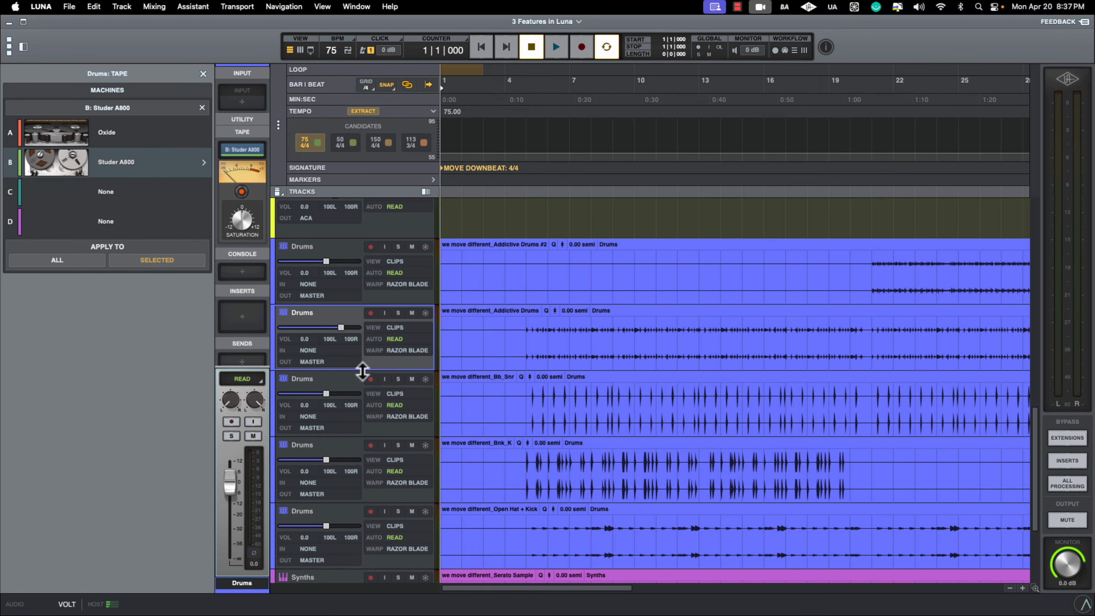
- Select the MIX BUSS track and switch from the timeline to the mixer view
{"action": "scroll", "coordinate": [381, 364], "scroll_direction": "down", "scroll_amount": 3}
{"action": "scroll", "coordinate": [381, 360], "scroll_direction": "up", "scroll_amount": 15}
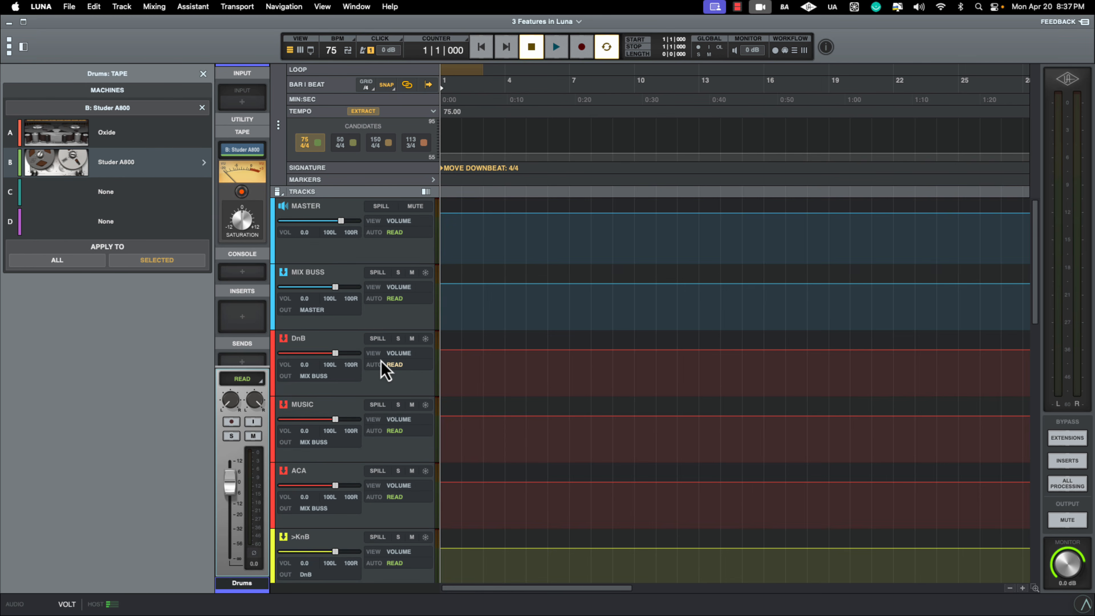
{"action": "left_click", "coordinate": [314, 278]}
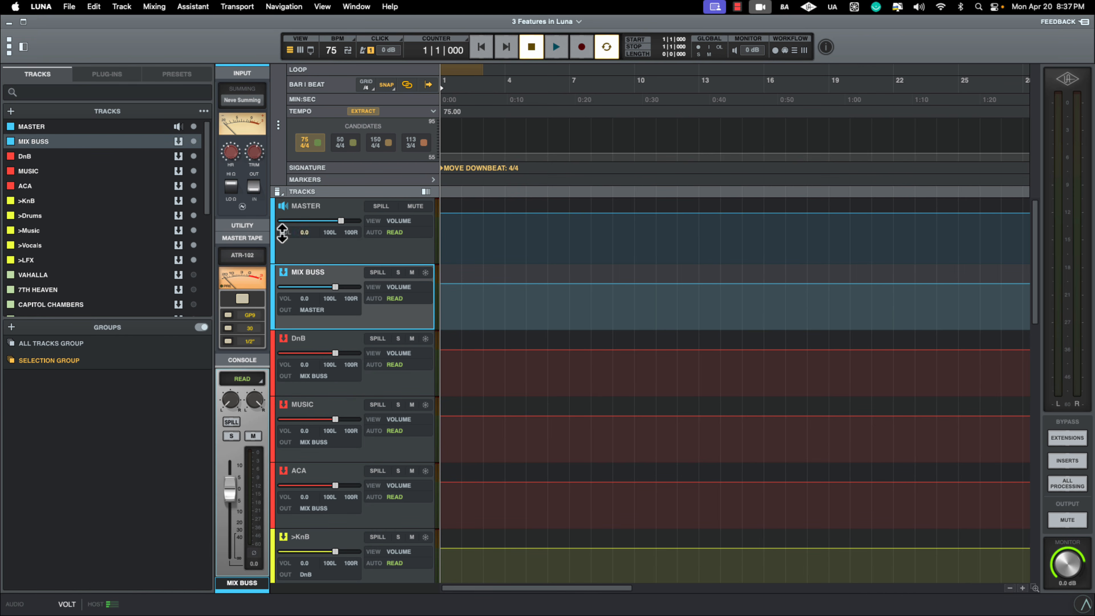
{"action": "key", "text": "super+equal"}
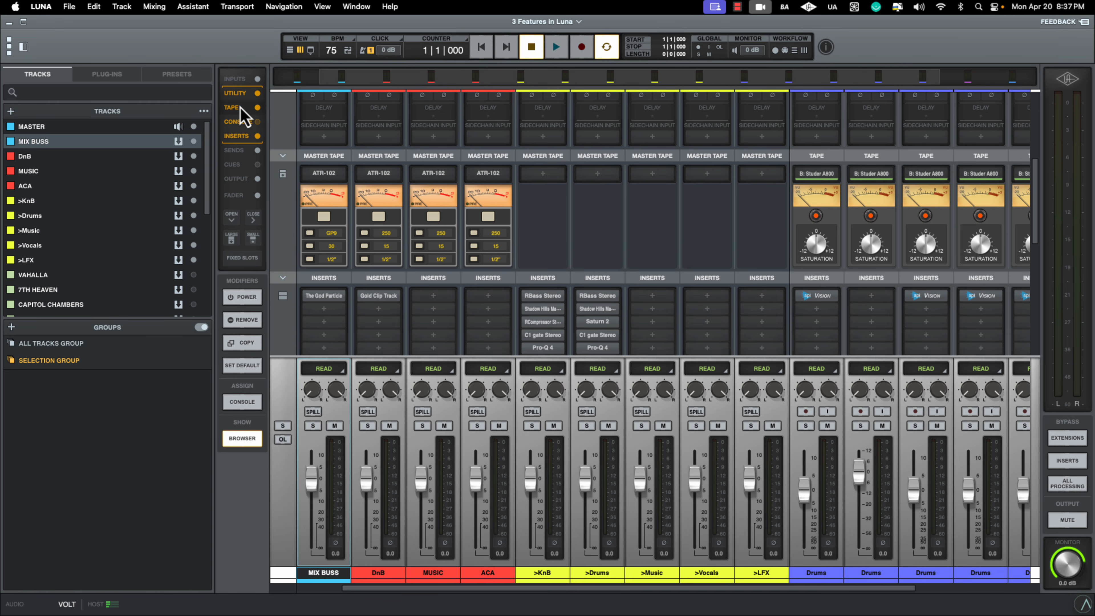
- Bring the MASTER channel and the input row of the mixer into view and open the MIX BUSS summing options
{"action": "scroll", "coordinate": [639, 360], "scroll_direction": "left", "scroll_amount": 2}
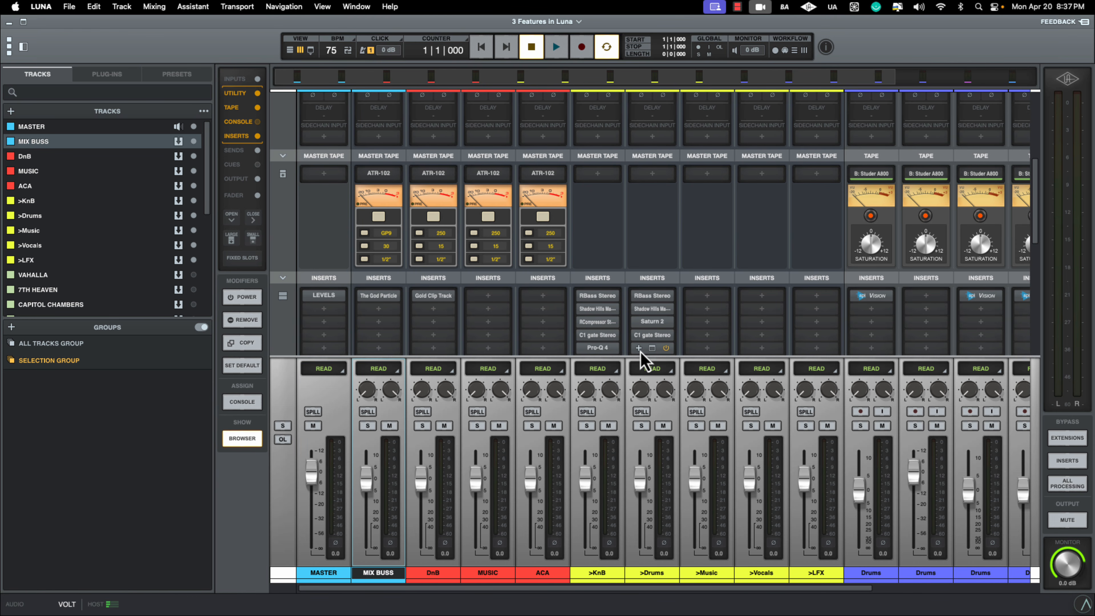
{"action": "scroll", "coordinate": [640, 353], "scroll_direction": "up", "scroll_amount": 5}
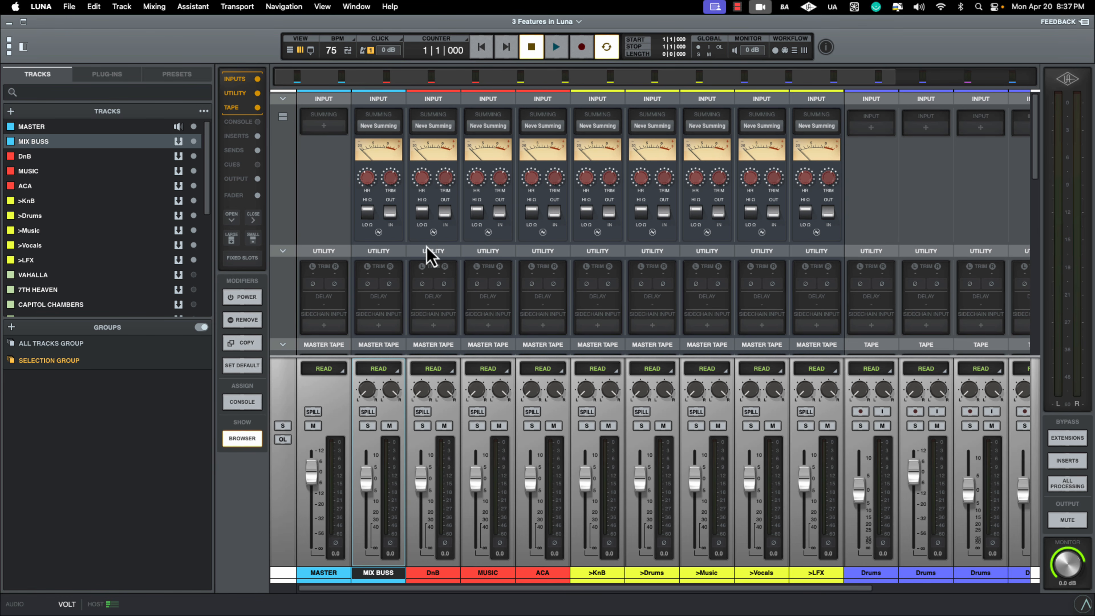
{"action": "left_click", "coordinate": [378, 126]}
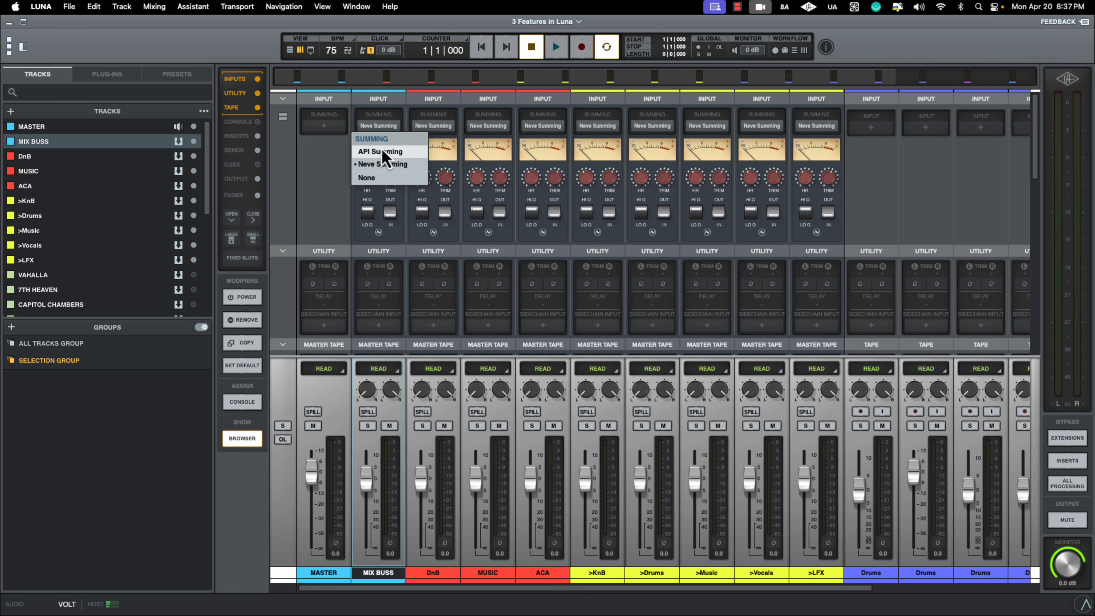